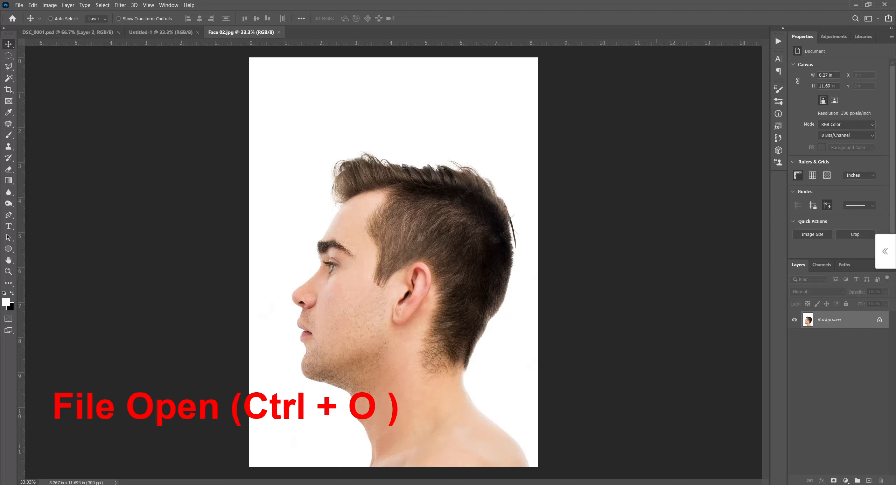
# Select the man in the photo with Select Subject and add a layer mask to remove the white background
pyautogui.hotkey('ctrl', '-')
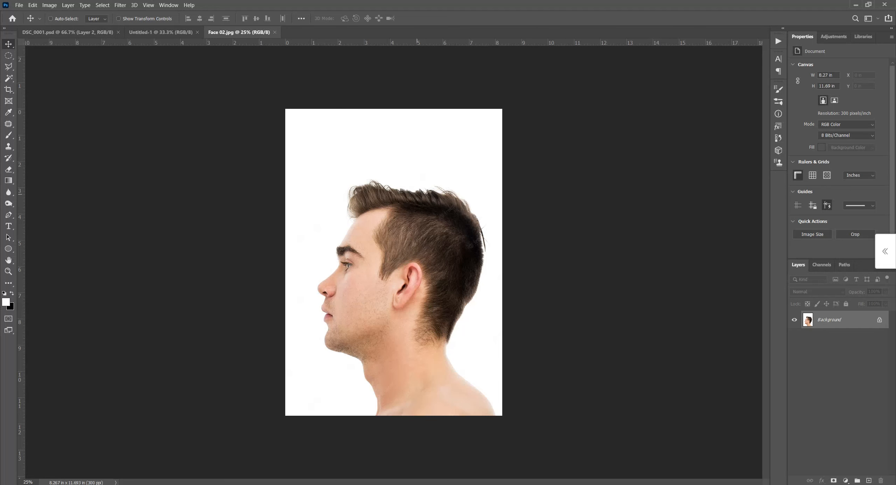
pyautogui.click(102, 5)
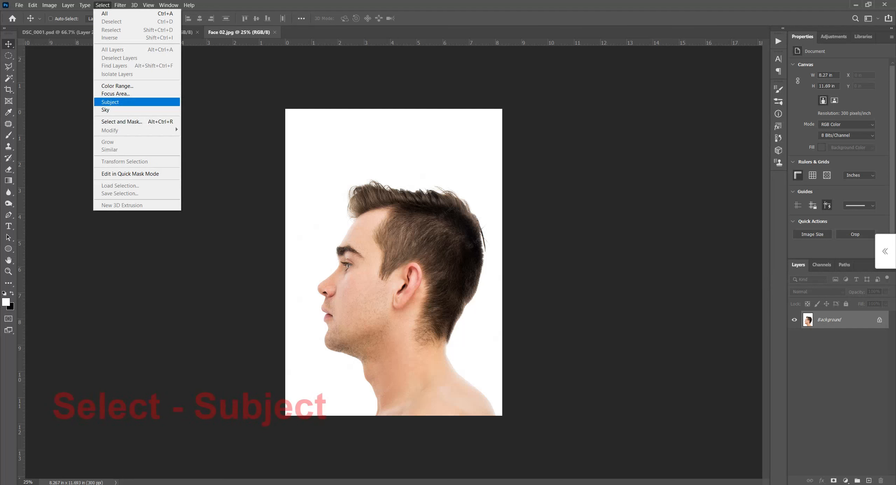
pyautogui.click(110, 101)
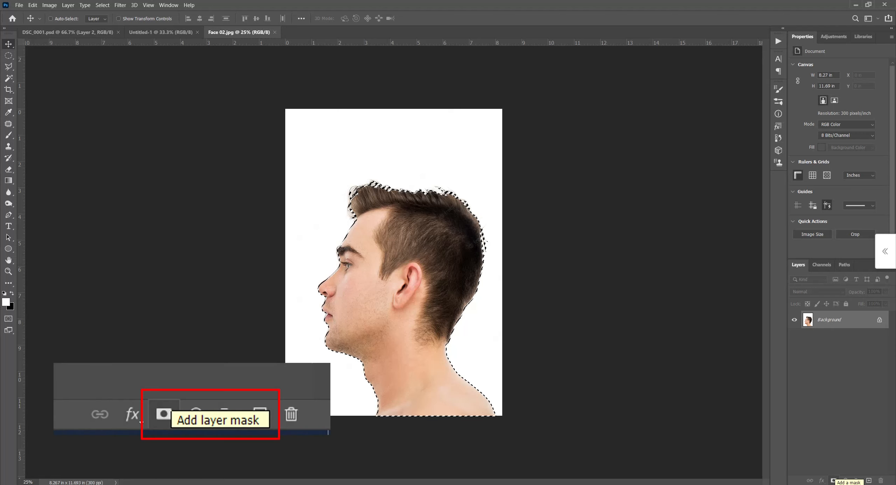
pyautogui.click(833, 480)
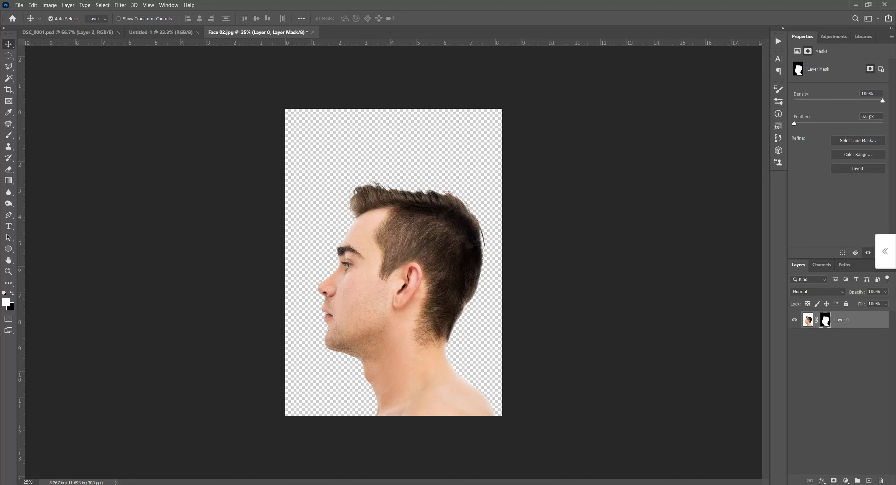
# Set the canvas size to 8 inches wide by 6 inches high
pyautogui.hotkey('ctrl', 'alt', 'c')
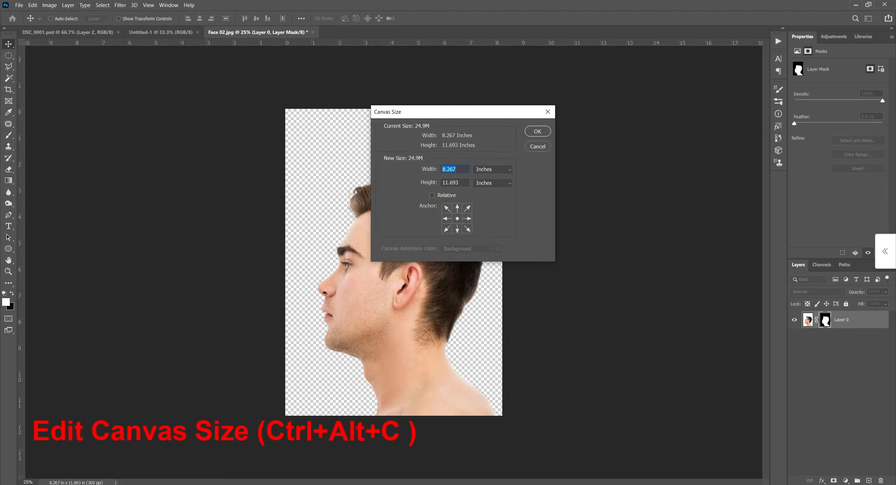
pyautogui.write('8')
pyautogui.press('Tab')
pyautogui.write('6')
pyautogui.press('Return')
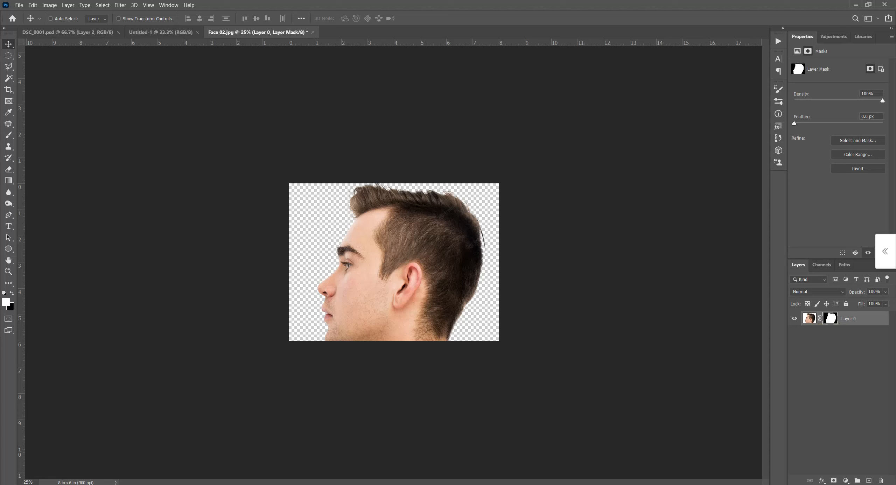
# Scale the masked portrait down to about 56% and place it in the lower middle of the canvas
pyautogui.hotkey('ctrl', 't')
pyautogui.moveTo(502, 109); pyautogui.dragTo(454, 177)
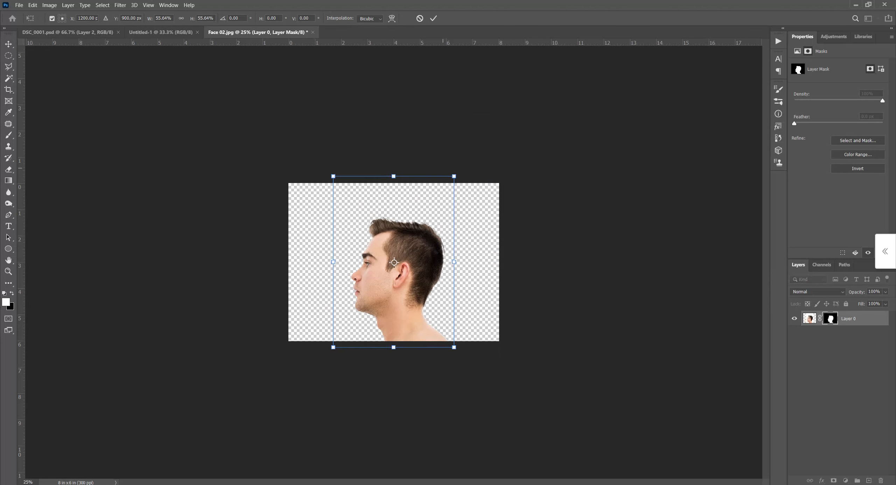
pyautogui.hotkey('ctrl', '+')
pyautogui.moveTo(446, 241); pyautogui.dragTo(425, 217)
pyautogui.moveTo(430, 249); pyautogui.dragTo(433, 249)
pyautogui.press('Return')
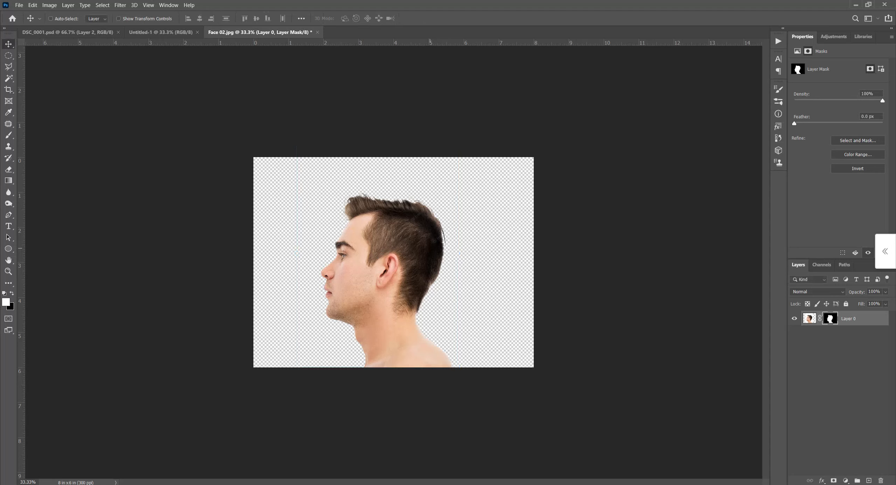
pyautogui.hotkey('ctrl', '-')
pyautogui.hotkey('ctrl', '+')
pyautogui.hotkey('ctrl', '+')
pyautogui.hotkey('ctrl', '+')
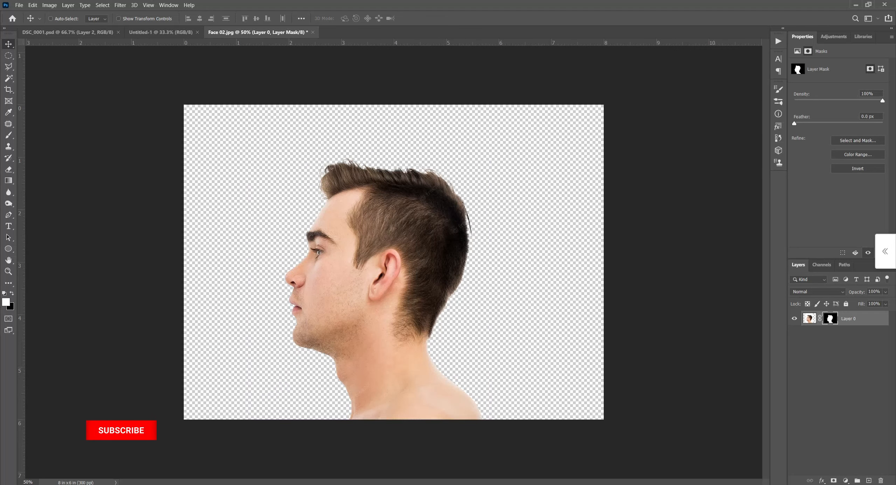
pyautogui.moveTo(412, 247); pyautogui.dragTo(439, 266)
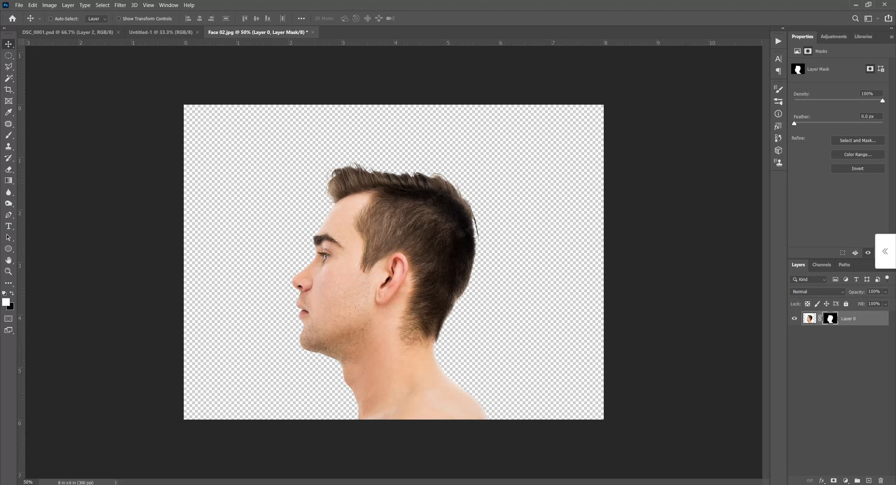
# Add an empty layer below the portrait and merge the masked portrait with it to apply the mask
pyautogui.keyDown('ctrl'); pyautogui.click(869, 481); pyautogui.keyUp('ctrl')
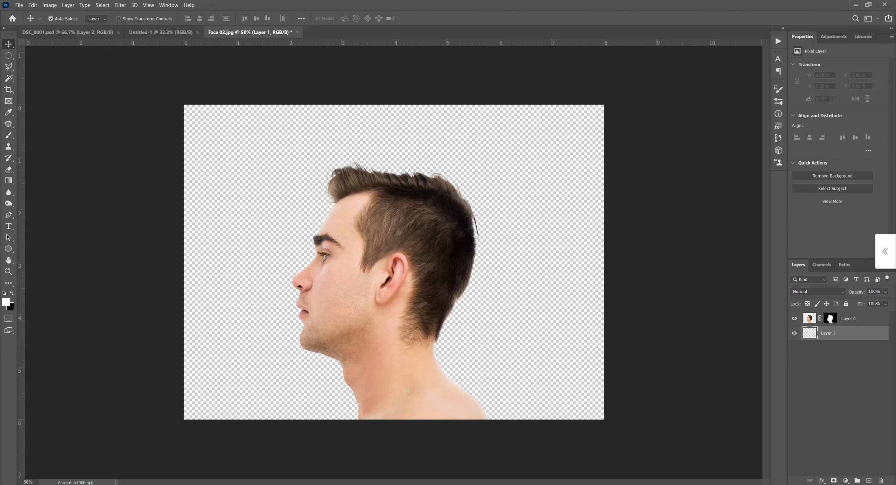
pyautogui.keyDown('ctrl'); pyautogui.click(853, 319); pyautogui.keyUp('ctrl')
pyautogui.hotkey('ctrl', 'e')
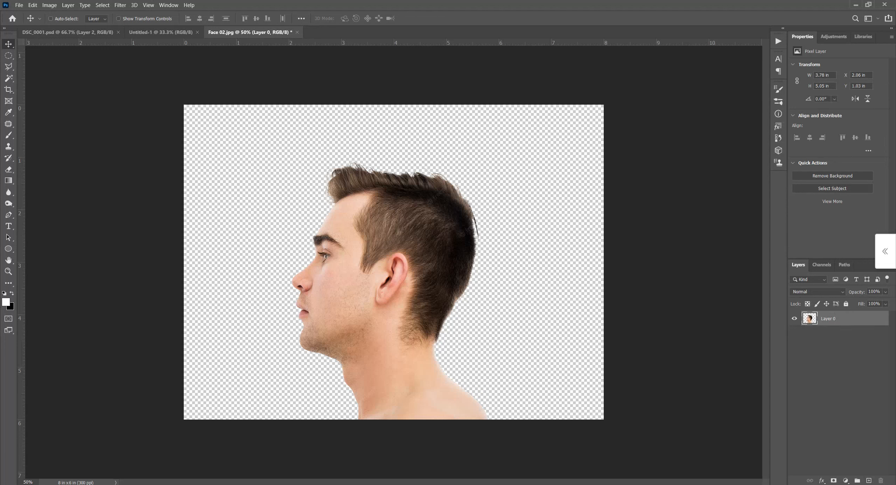
# Duplicate the cut-out portrait layer, hide the original, and desaturate the copy to black and white
pyautogui.hotkey('ctrl', 'j')
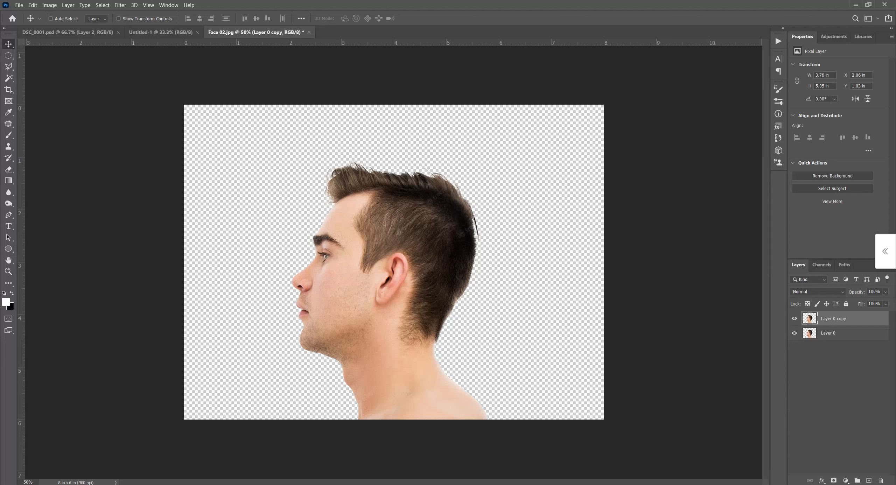
pyautogui.click(794, 334)
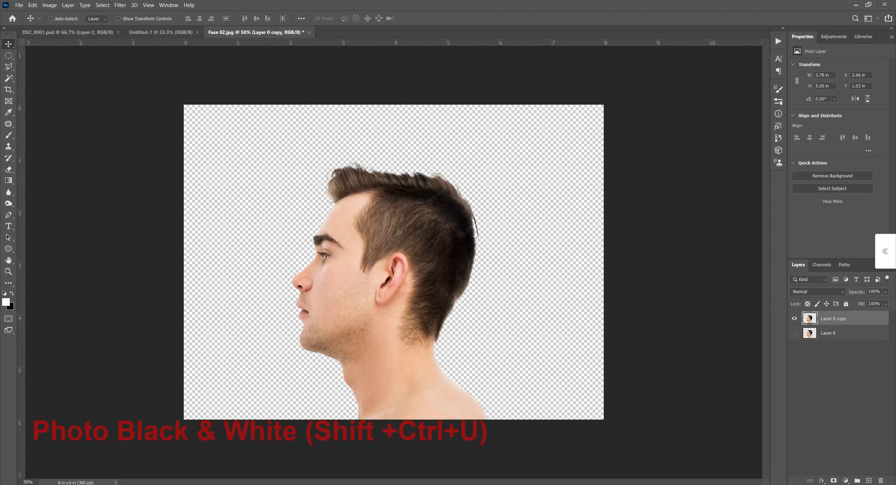
pyautogui.hotkey('ctrl', 'shift', 'u')
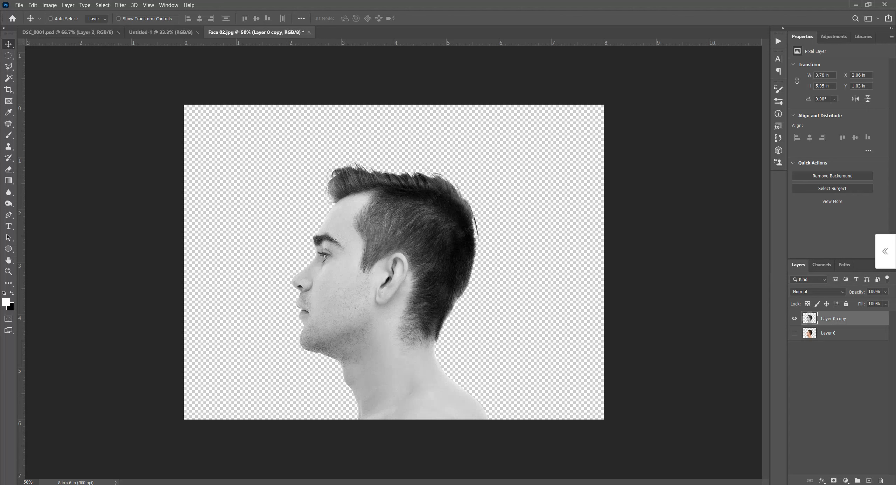
# Switch to the 24. Duble Expose folder in File Explorer and open the openbill-birds tree photo in Photoshop
pyautogui.moveTo(105, 484)
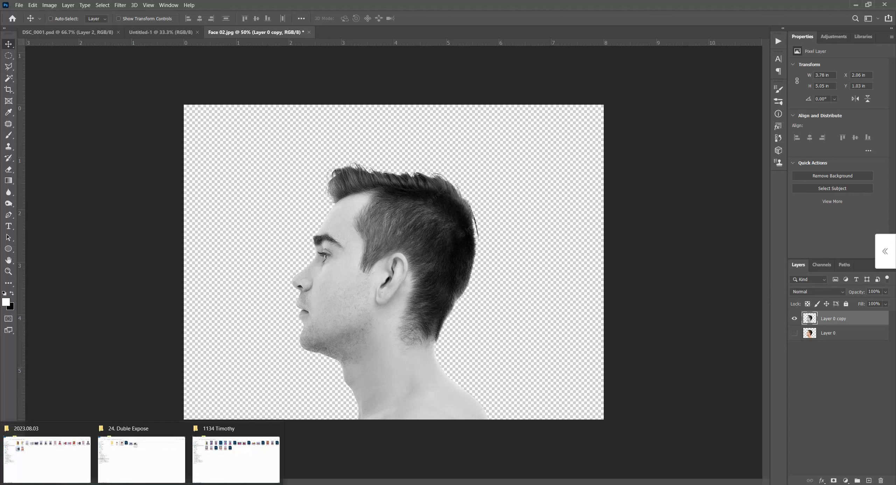
pyautogui.click(142, 458)
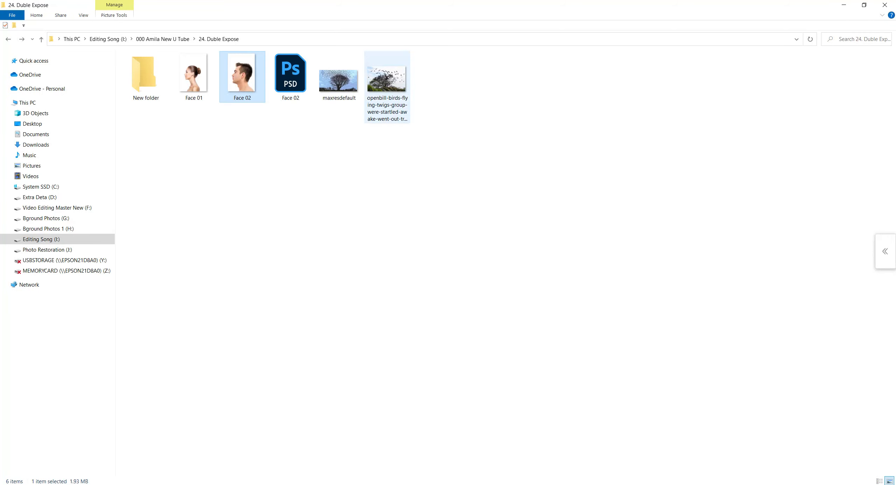
pyautogui.doubleClick(386, 80)
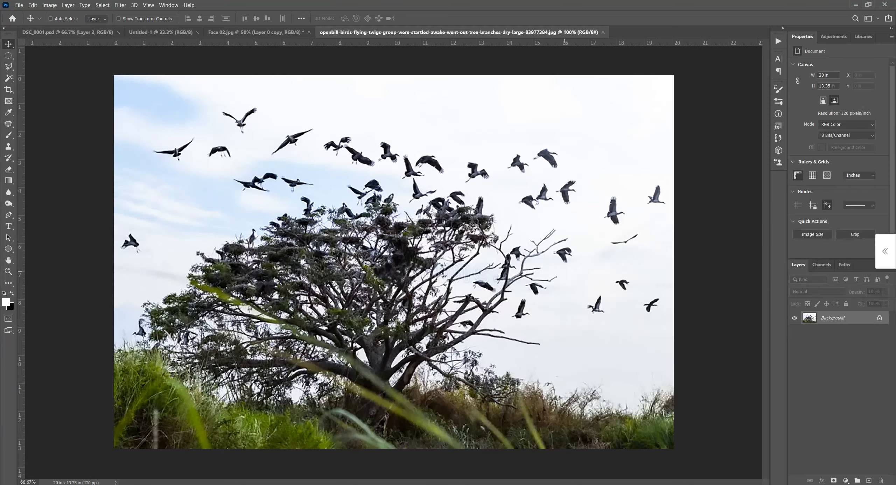
# Cut the entire tree photo, close its document without saving, and paste it above the black-and-white portrait in Face 02
pyautogui.hotkey('ctrl', 'a')
pyautogui.hotkey('ctrl', 'x')
pyautogui.hotkey('ctrl', 'w')
pyautogui.press('n')
pyautogui.press('Return')
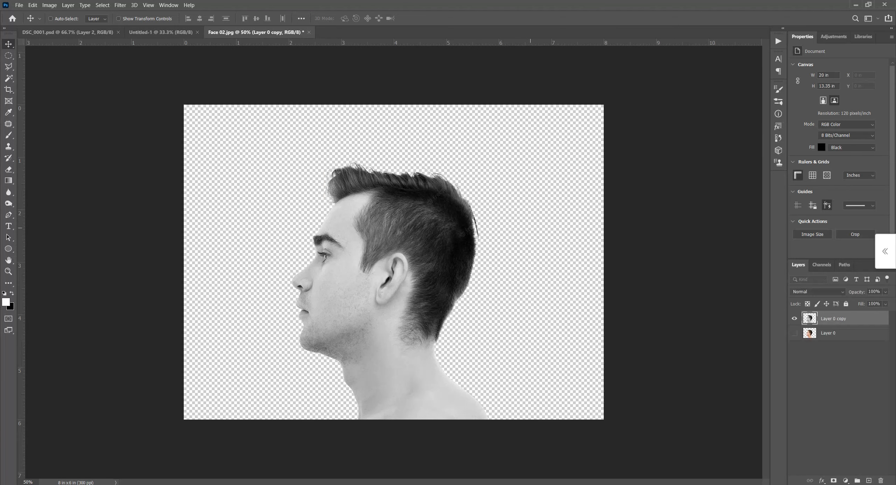
pyautogui.hotkey('ctrl', 'v')
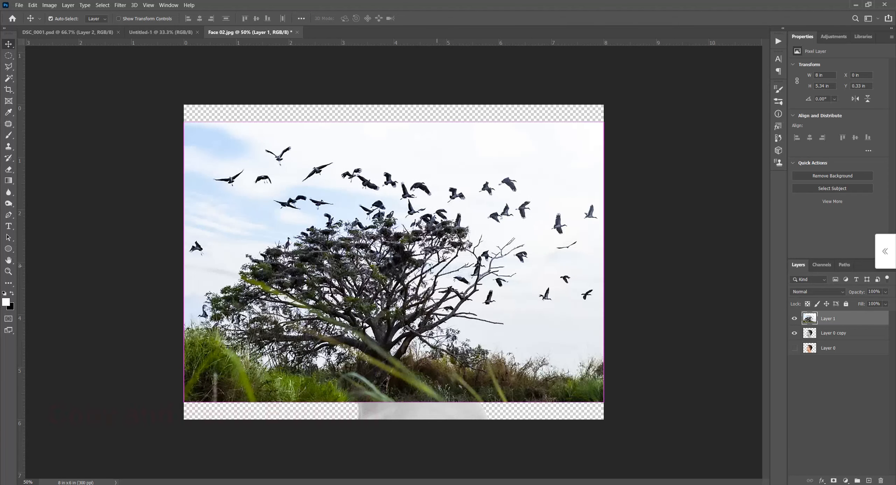
# Scale the pasted tree photo down to about 7.13 by 4.76 inches
pyautogui.hotkey('ctrl', 't')
pyautogui.moveTo(603, 121); pyautogui.dragTo(581, 138)
pyautogui.press('Return')
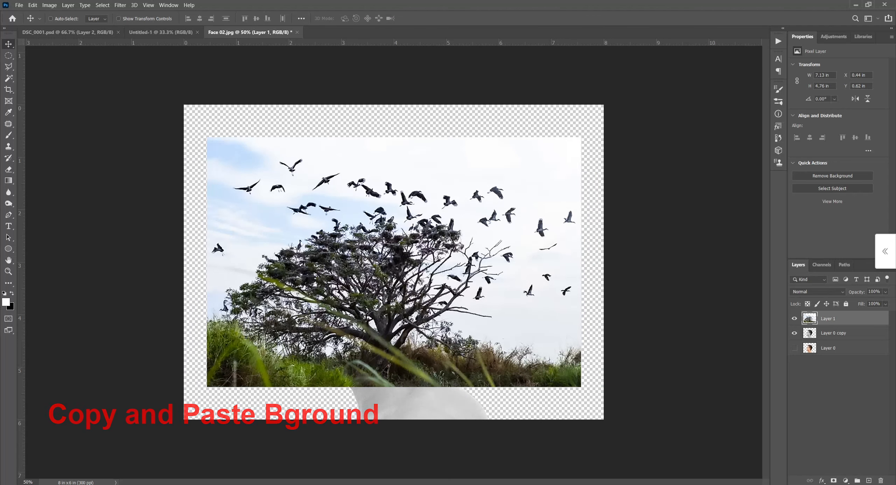
# Position the tree photo over the head at about X 1.23 in, Y 0.13 in, using a temporary 52% opacity, and restore 100%
pyautogui.click(885, 291)
pyautogui.moveTo(891, 302); pyautogui.dragTo(870, 301)
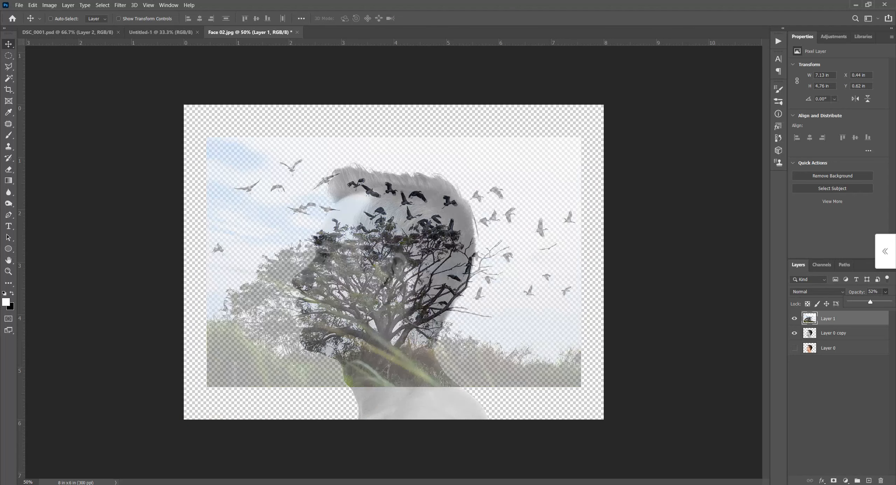
pyautogui.moveTo(485, 307); pyautogui.dragTo(528, 281)
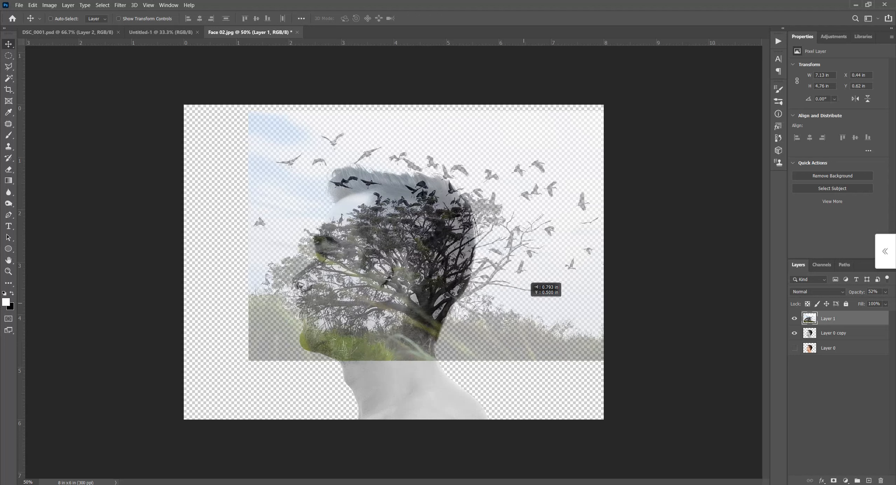
pyautogui.moveTo(527, 280); pyautogui.dragTo(528, 281)
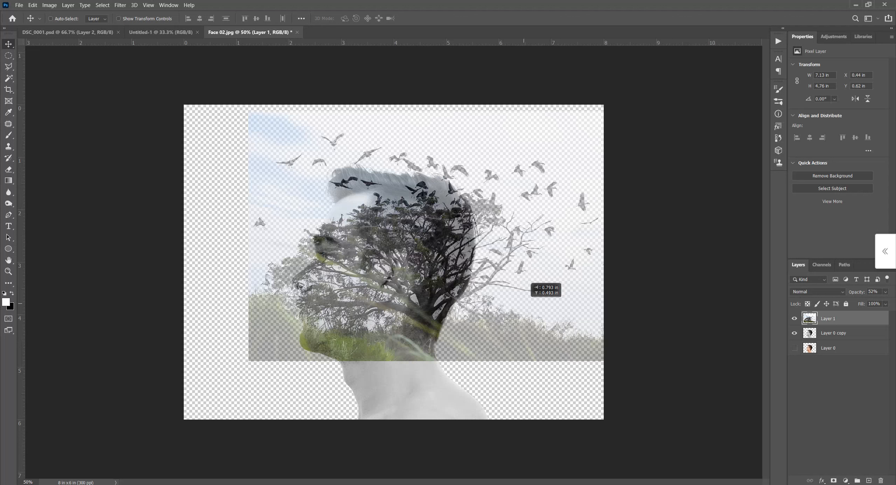
pyautogui.moveTo(527, 281); pyautogui.dragTo(527, 281)
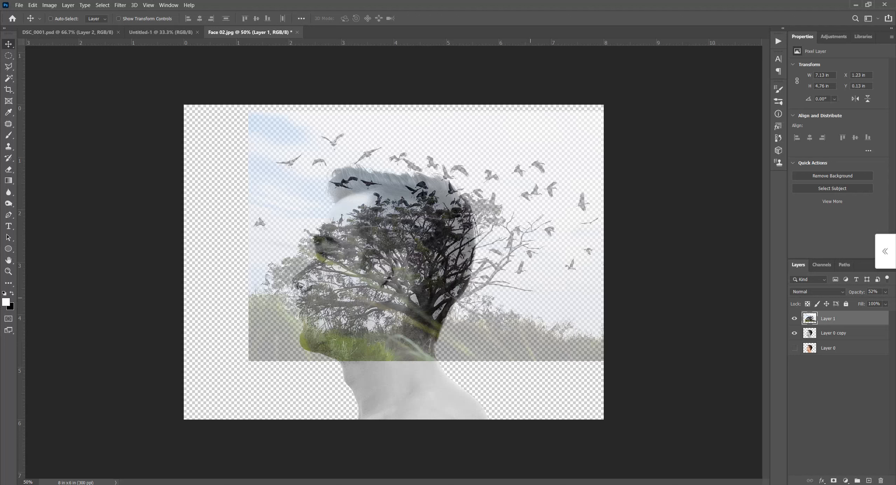
pyautogui.click(885, 291)
pyautogui.moveTo(870, 302); pyautogui.dragTo(889, 302)
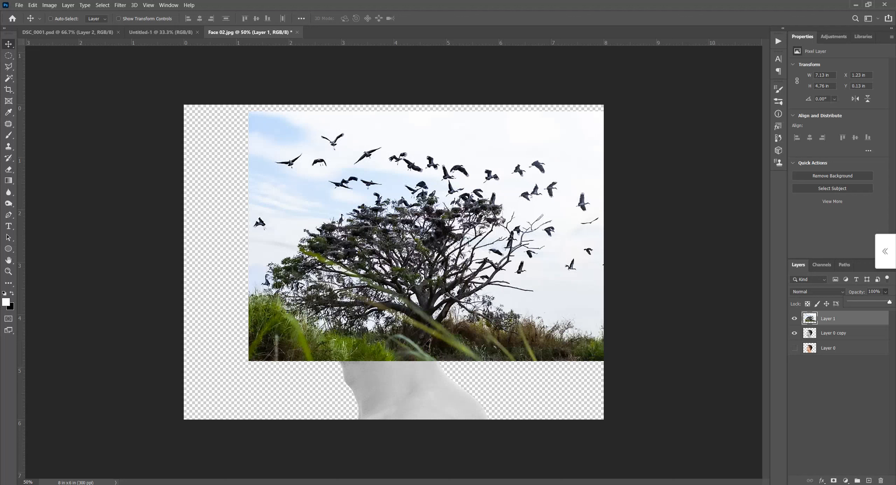
# Extend the tree photo's left side with a Content-Aware fill of a strip about 1.04 by 5.02 inches, and deselect
pyautogui.press('m')
pyautogui.moveTo(195, 107); pyautogui.dragTo(250, 372)
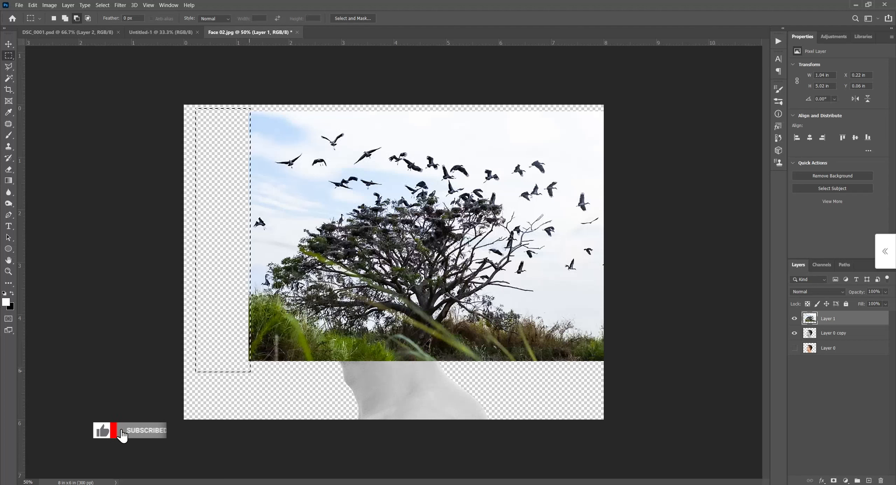
pyautogui.hotkey('shift', 'F5')
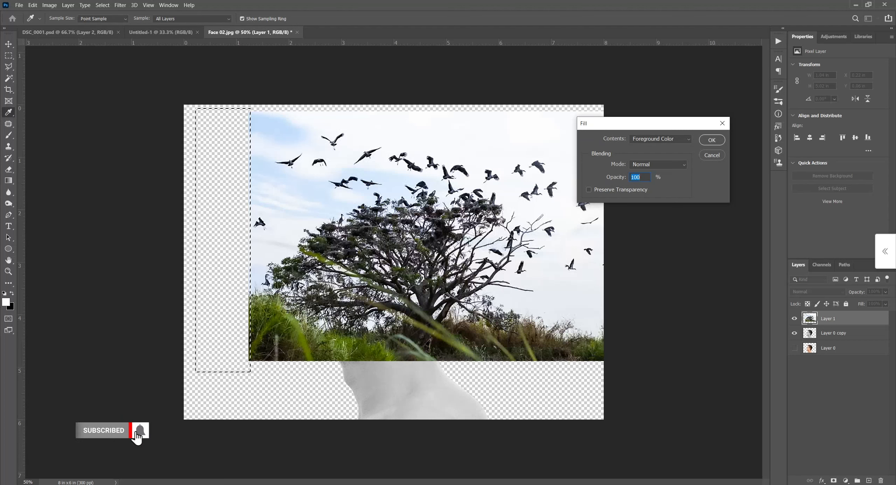
pyautogui.click(660, 139)
pyautogui.press('Down')
pyautogui.press('Down')
pyautogui.press('Return')
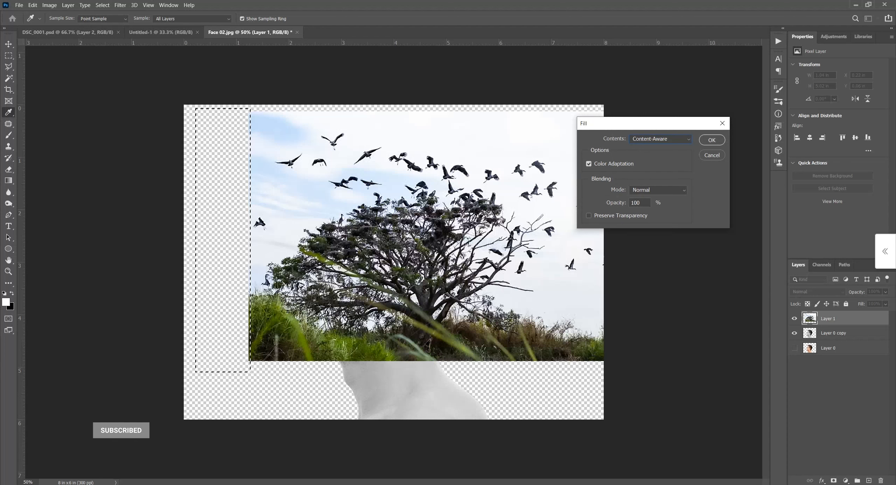
pyautogui.press('Return')
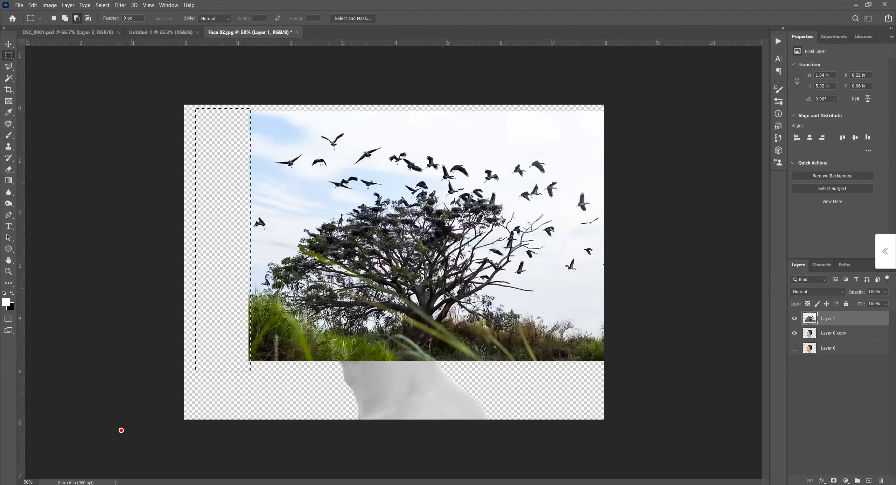
pyautogui.rightClick(329, 149)
pyautogui.click(338, 154)
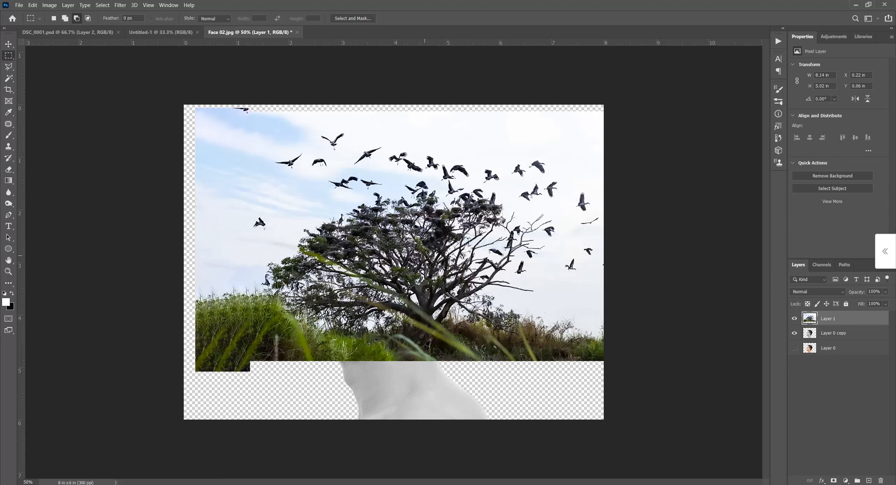
# Move the tree photo to the canvas's top-left corner and Content-Aware fill a full-width bottom strip about 1.2 inches high
pyautogui.press('v')
pyautogui.moveTo(518, 270); pyautogui.dragTo(500, 278)
pyautogui.press('m')
pyautogui.moveTo(618, 430); pyautogui.dragTo(103, 357)
pyautogui.press('Delete')
pyautogui.hotkey('shift', 'F5')
pyautogui.press('Return')
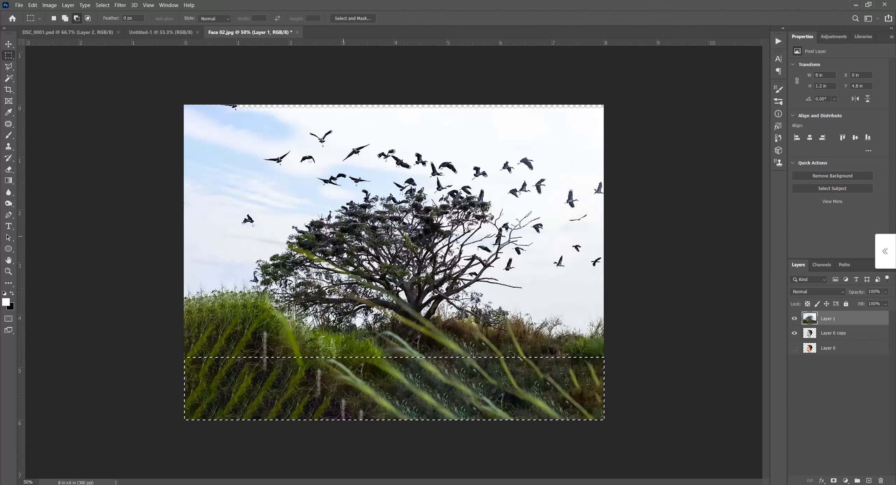
pyautogui.hotkey('ctrl', 'd')
pyautogui.press('v')
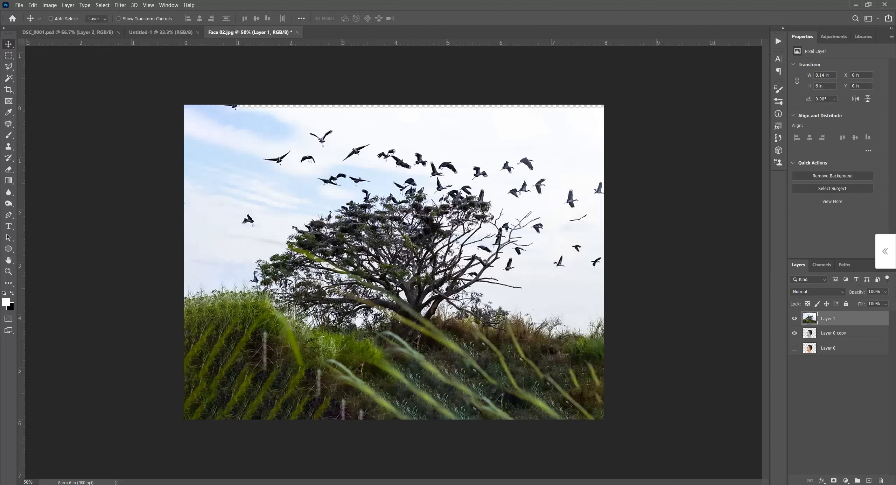
# Reposition the extended tree photo at about X 0.47 in, Y -0.42 in, using a temporary 58% opacity, and restore 100%
pyautogui.click(885, 292)
pyautogui.moveTo(891, 302); pyautogui.dragTo(872, 302)
pyautogui.moveTo(538, 315); pyautogui.dragTo(563, 293)
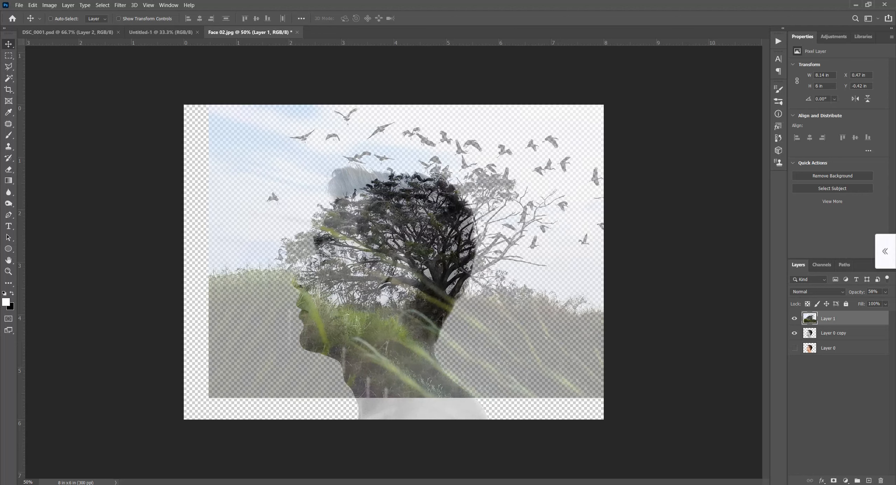
pyautogui.click(885, 292)
pyautogui.moveTo(873, 302); pyautogui.dragTo(889, 301)
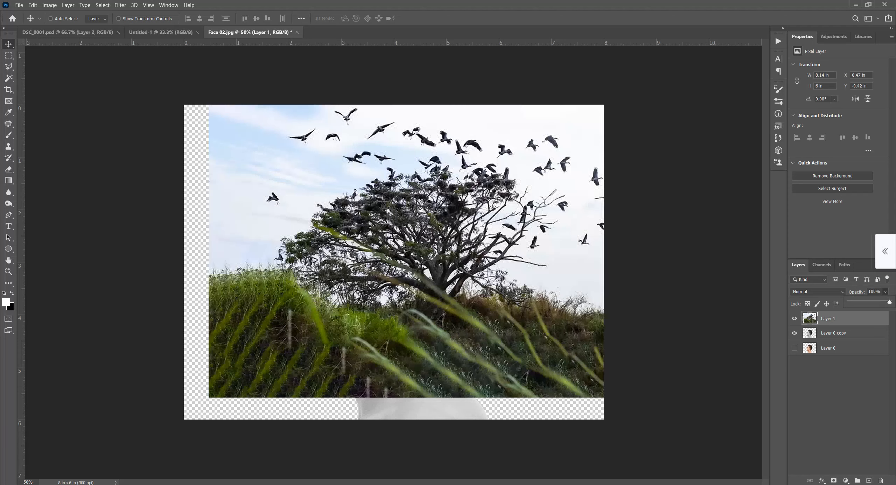
# Load the black-and-white portrait's outline as a selection and add it as a layer mask to the tree photo layer
pyautogui.hotkey('ctrl', '0')
pyautogui.click(838, 333)
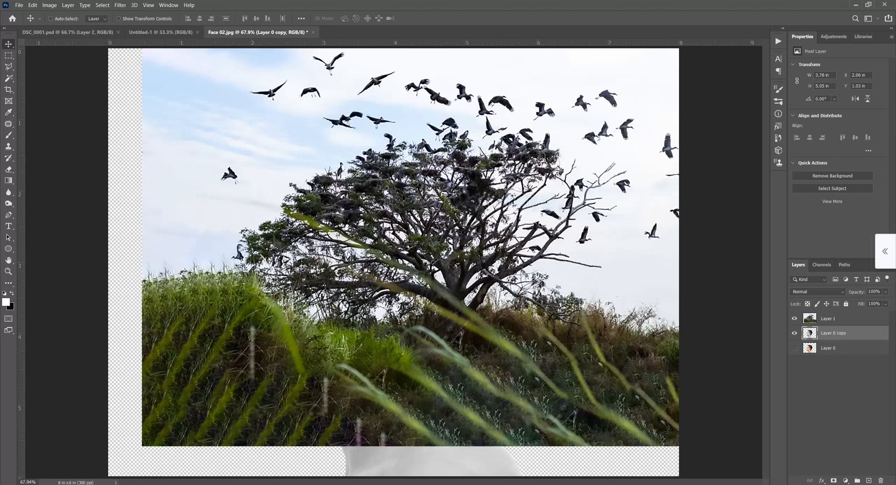
pyautogui.click(794, 318)
pyautogui.click(794, 318)
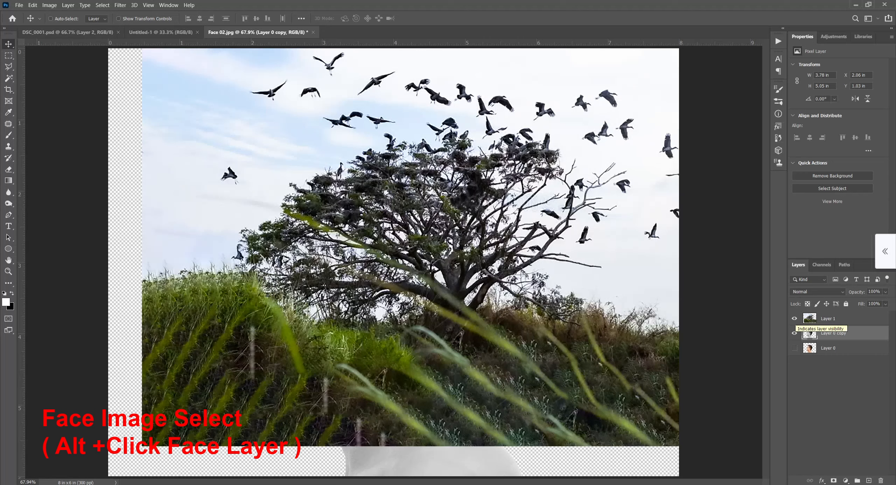
pyautogui.hotkey('ctrl', '-')
pyautogui.keyDown('ctrl'); pyautogui.click(809, 333); pyautogui.keyUp('ctrl')
pyautogui.click(828, 319)
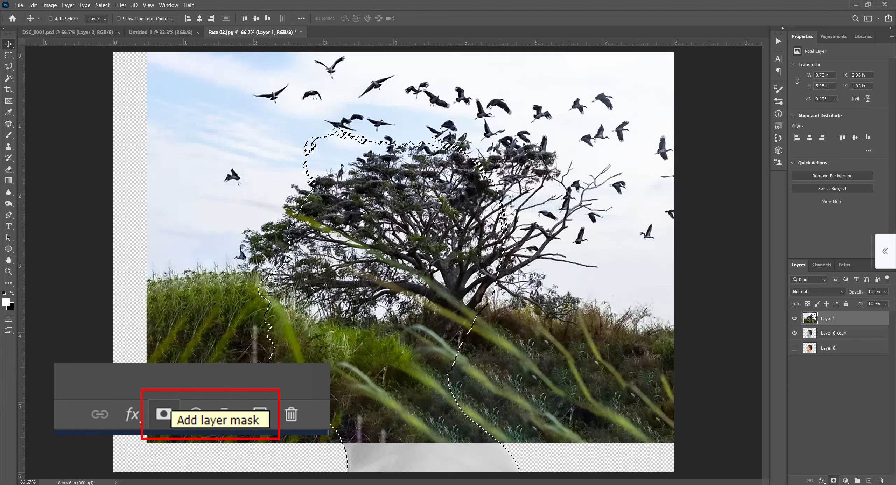
pyautogui.click(833, 480)
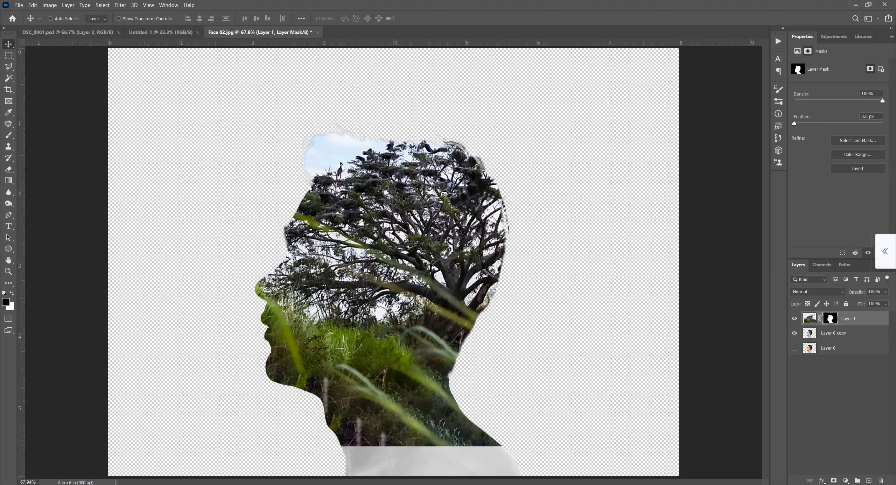
# Duplicate the black-and-white portrait layer as Layer 0 copy 2 and move the duplicate above the tree photo layer
pyautogui.click(833, 333)
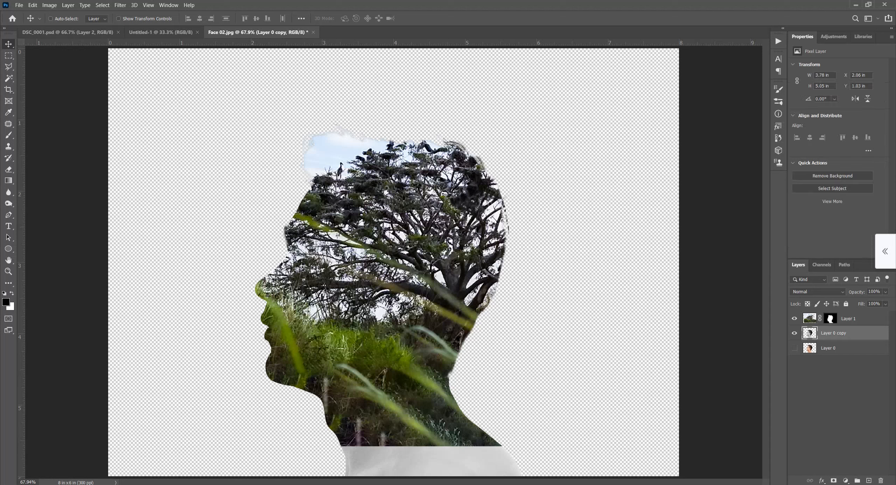
pyautogui.rightClick(827, 333)
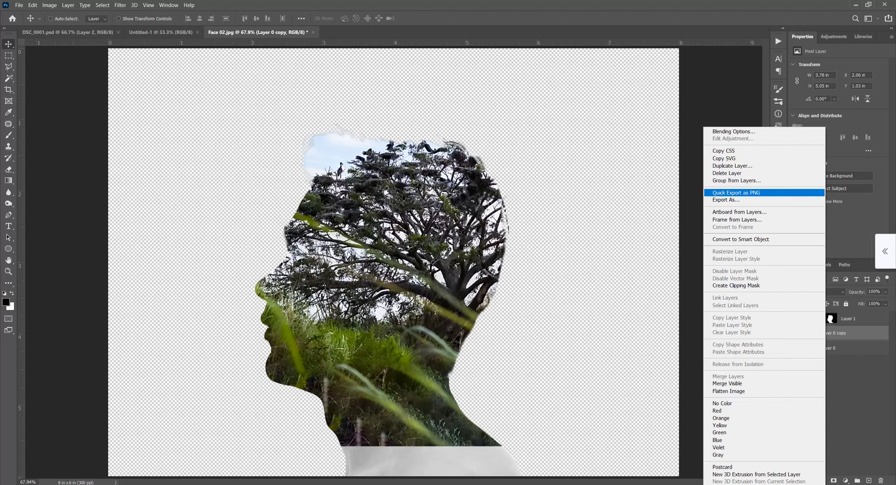
pyautogui.click(732, 165)
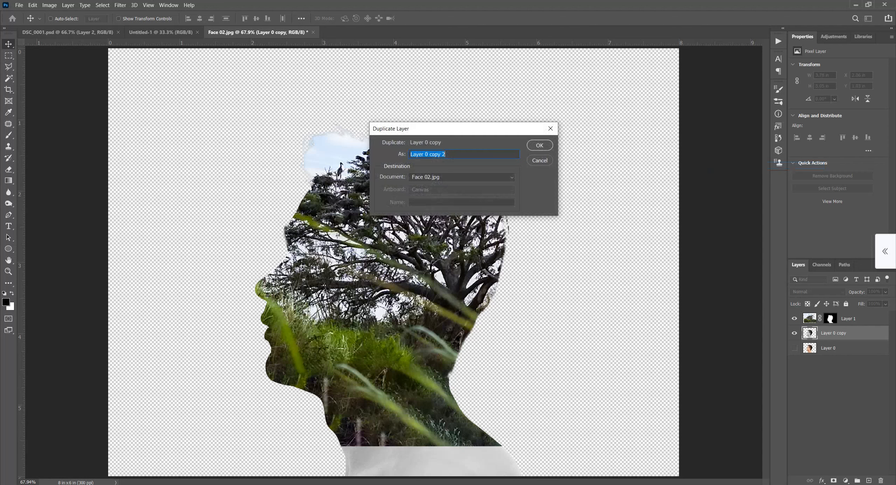
pyautogui.press('Return')
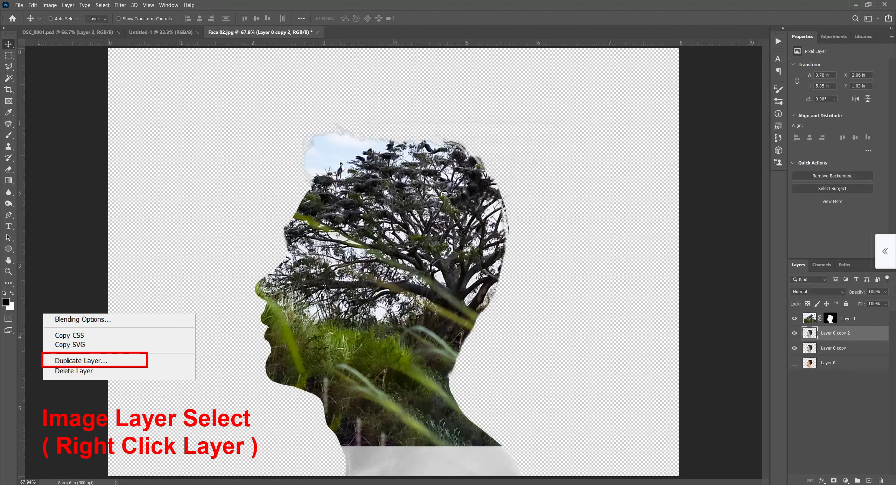
pyautogui.moveTo(834, 333); pyautogui.dragTo(834, 312)
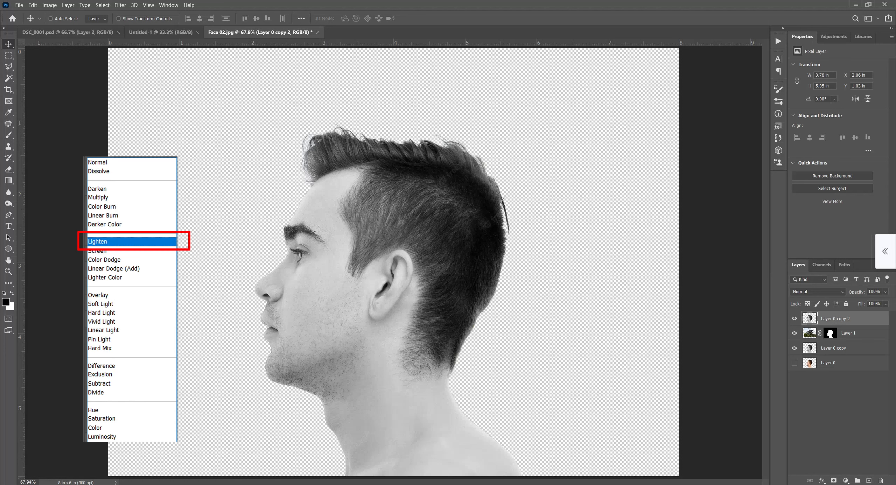
# Set the uppermost portrait copy's blend mode to Lighten and add a white layer mask to it
pyautogui.click(818, 292)
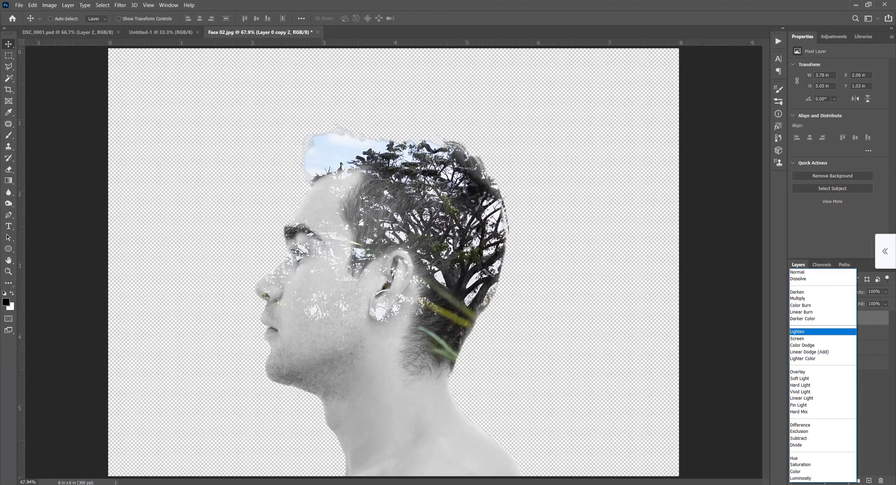
pyautogui.click(808, 331)
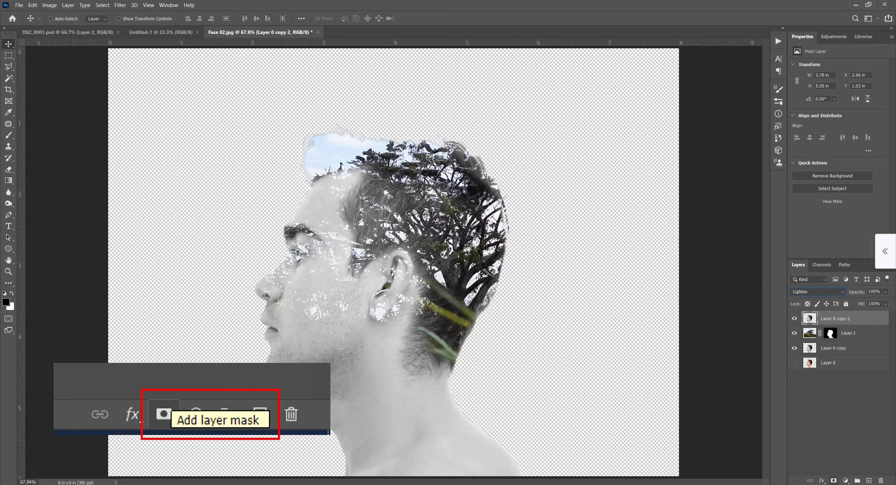
pyautogui.click(833, 480)
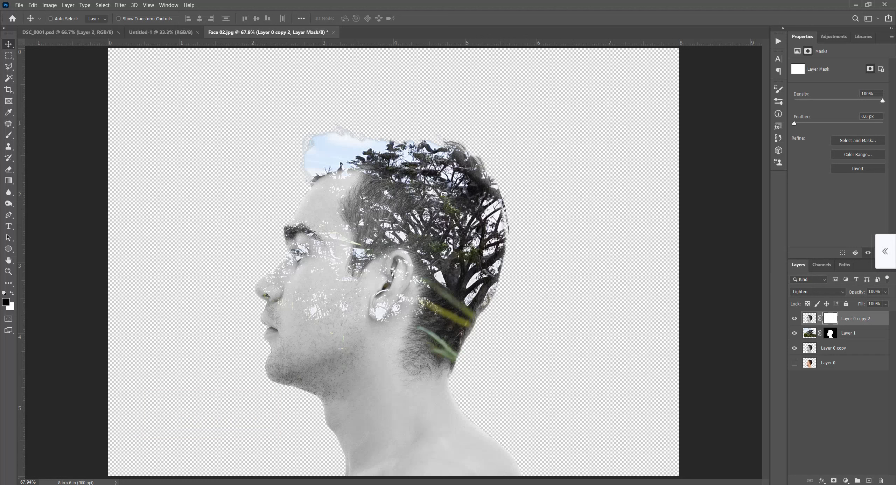
# Paint the uppermost portrait's mask with a soft black 200 px brush at 15% opacity over the ear, temple, forehead hairline, cheek and upper neck
pyautogui.click(9, 135)
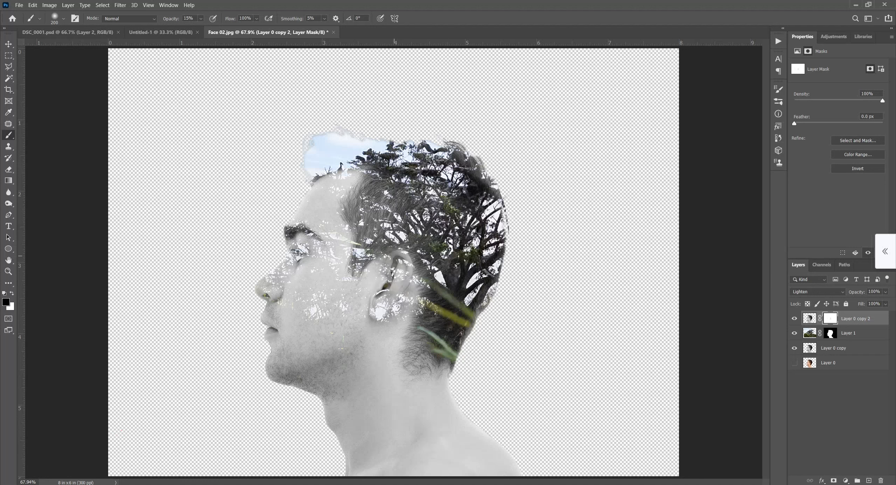
pyautogui.click(399, 285)
pyautogui.click(408, 273)
pyautogui.click(403, 284)
pyautogui.click(381, 281)
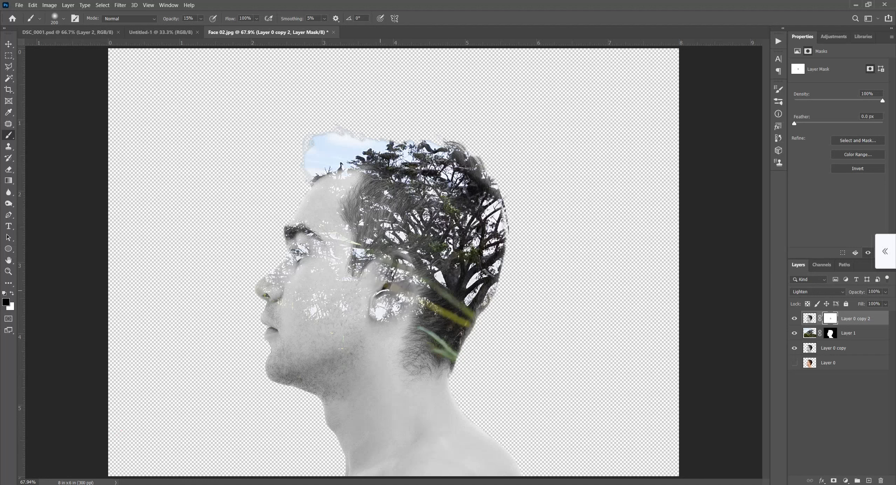
pyautogui.click(375, 308)
pyautogui.click(390, 319)
pyautogui.click(401, 332)
pyautogui.click(411, 345)
pyautogui.click(407, 309)
pyautogui.click(405, 328)
pyautogui.click(407, 311)
pyautogui.click(411, 286)
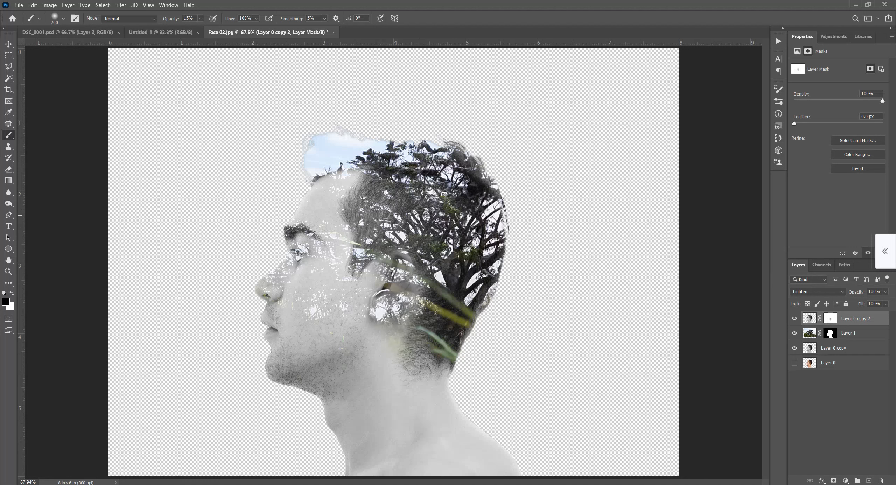
pyautogui.click(392, 259)
pyautogui.click(377, 231)
pyautogui.click(374, 271)
pyautogui.click(381, 284)
pyautogui.click(416, 289)
pyautogui.click(409, 287)
pyautogui.moveTo(398, 288); pyautogui.dragTo(392, 294)
pyautogui.click(372, 278)
pyautogui.click(352, 178)
pyautogui.click(351, 181)
pyautogui.click(346, 178)
pyautogui.click(330, 181)
pyautogui.click(328, 180)
pyautogui.click(351, 198)
pyautogui.moveTo(343, 230); pyautogui.dragTo(343, 248)
pyautogui.click(349, 280)
pyautogui.click(368, 309)
pyautogui.moveTo(385, 346); pyautogui.dragTo(373, 344)
pyautogui.click(390, 336)
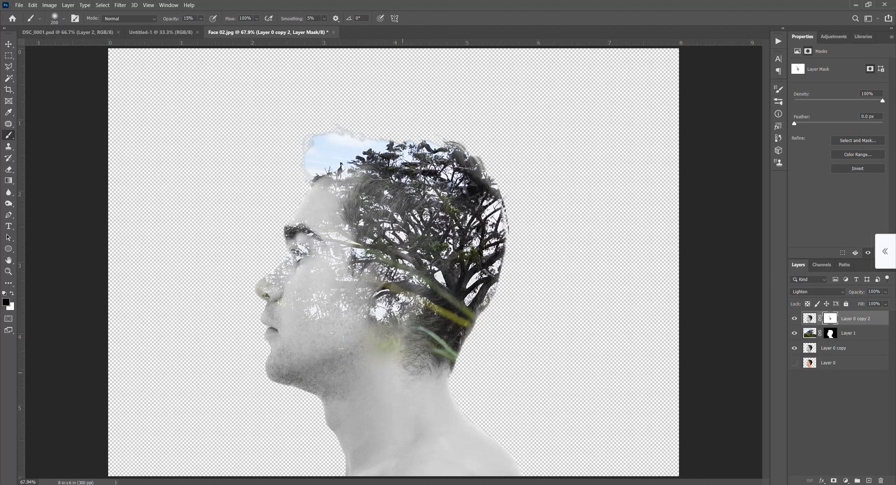
pyautogui.click(396, 367)
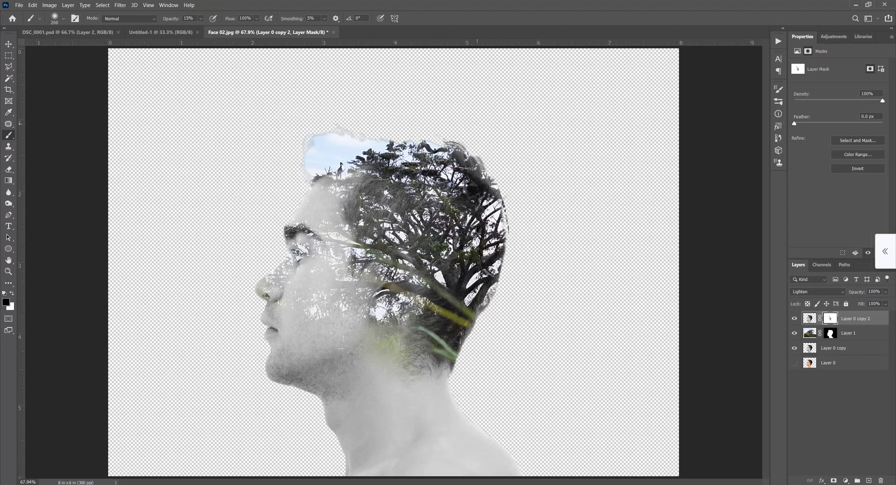
# Paint black at 36% brush opacity on the tree layer's mask over the eye, nose, front cheek and forehead edge
pyautogui.hotkey('alt', '[')
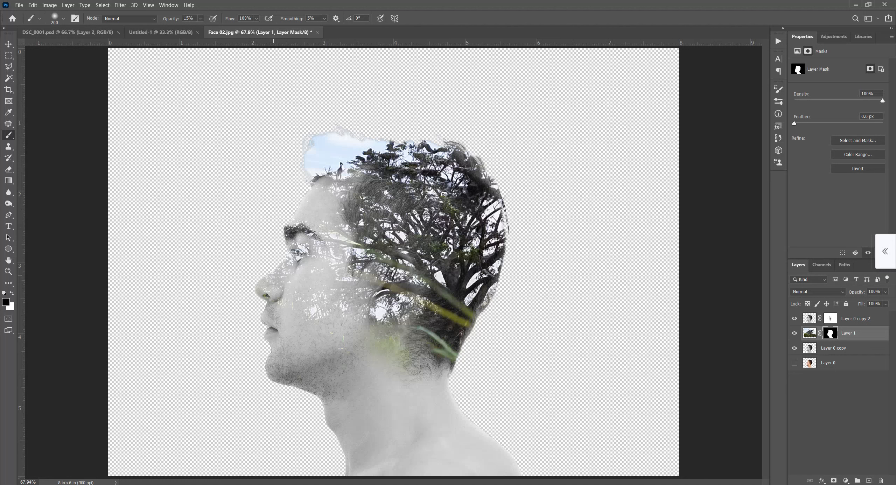
pyautogui.click(201, 18)
pyautogui.click(297, 254)
pyautogui.click(297, 253)
pyautogui.click(298, 251)
pyautogui.click(298, 249)
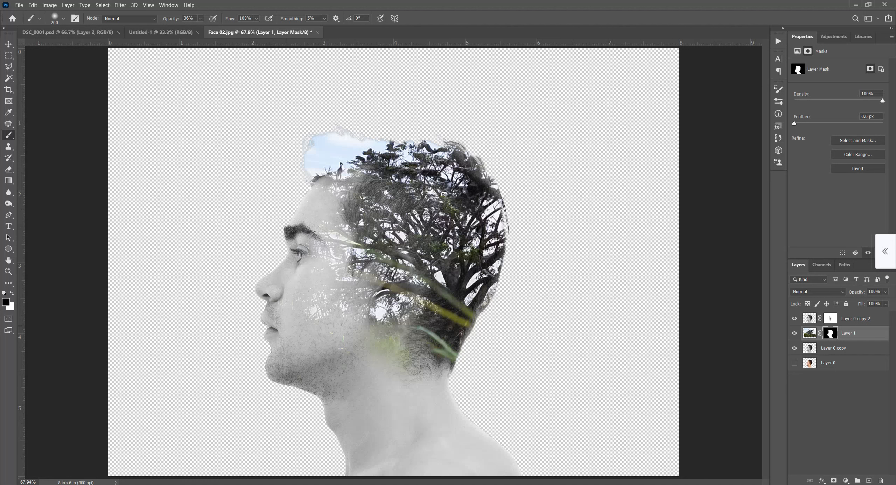
pyautogui.click(304, 250)
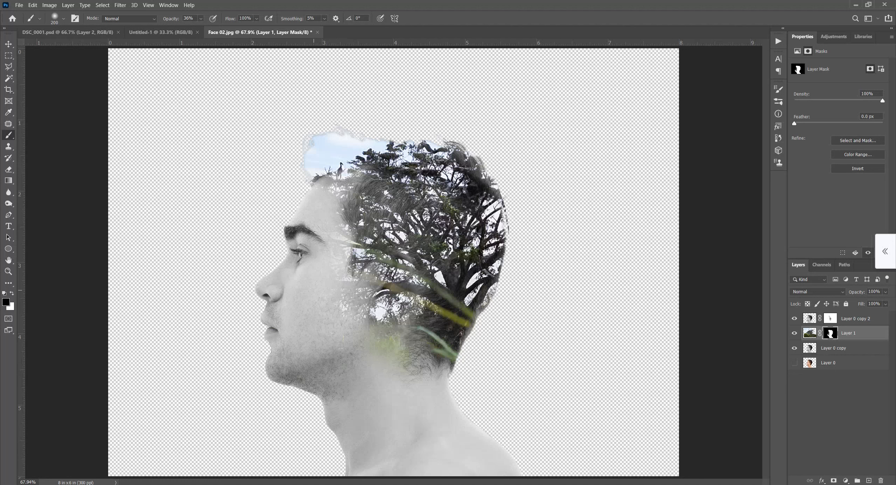
pyautogui.moveTo(307, 182); pyautogui.dragTo(310, 187)
# Paint black on the uppermost portrait's mask over the jaw and neck at 13% brush opacity, continuing down the neck at 3%
pyautogui.hotkey('alt', ']')
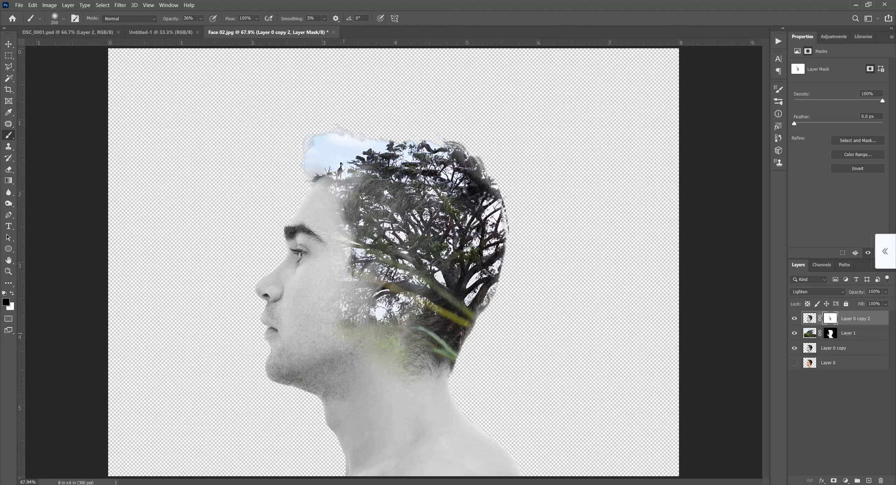
pyautogui.click(201, 18)
pyautogui.press('Return')
pyautogui.moveTo(361, 360); pyautogui.dragTo(378, 367)
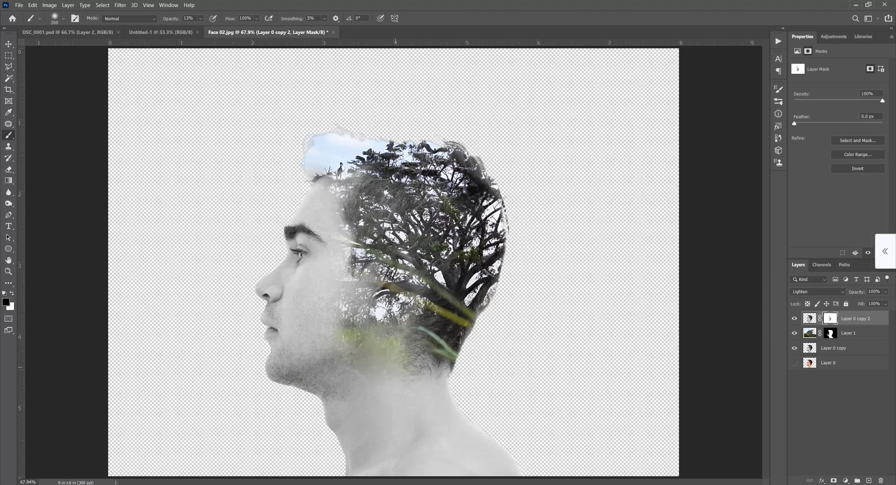
pyautogui.moveTo(337, 304); pyautogui.dragTo(343, 291)
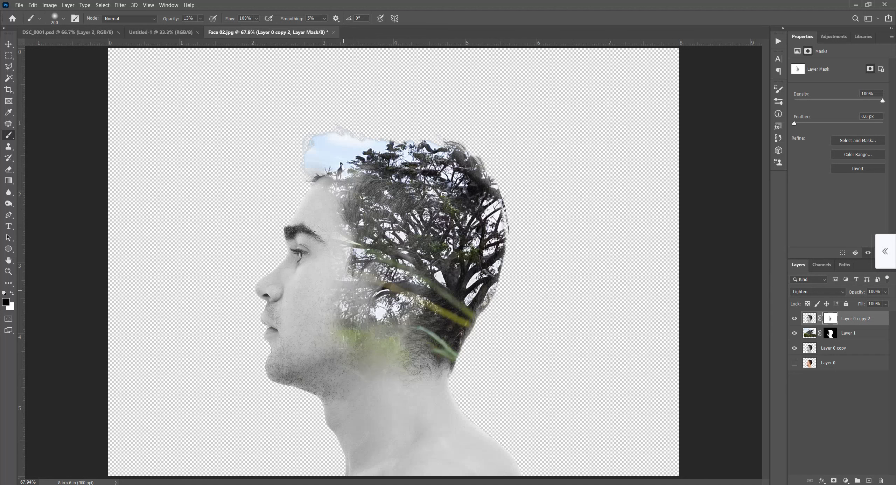
pyautogui.moveTo(331, 358)
pyautogui.mouseDown()
pyautogui.moveTo(420, 378)
pyautogui.moveTo(447, 365)
pyautogui.mouseUp()
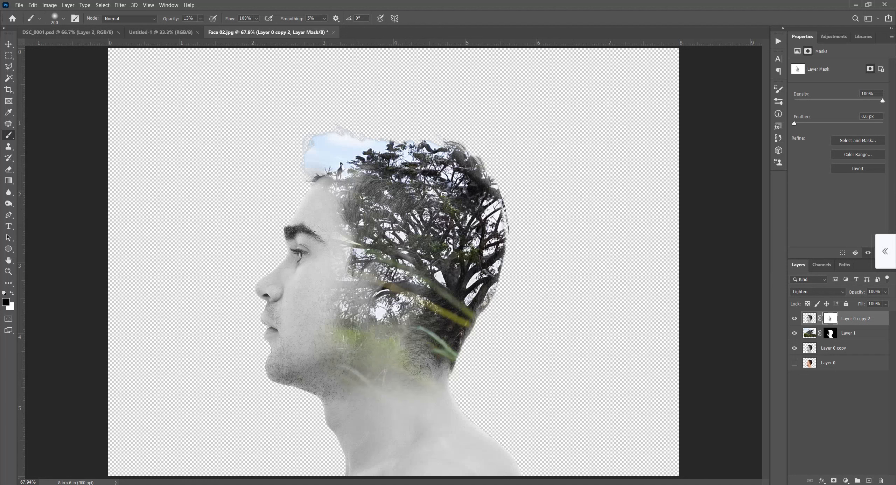
pyautogui.click(201, 19)
pyautogui.moveTo(207, 28); pyautogui.dragTo(199, 28)
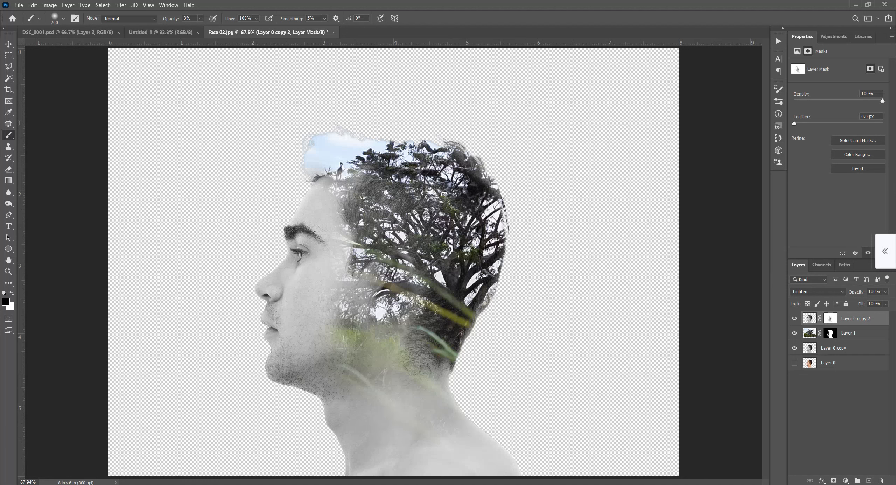
# Soften the tree's edge on the cheek by painting the tree layer's mask with a 400 px brush at 17% opacity
pyautogui.click(830, 333)
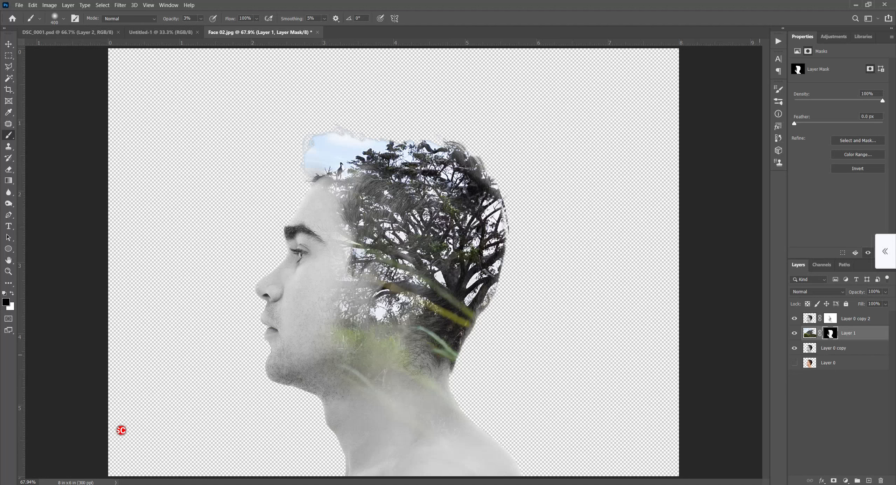
pyautogui.click(201, 19)
pyautogui.moveTo(202, 28); pyautogui.dragTo(208, 29)
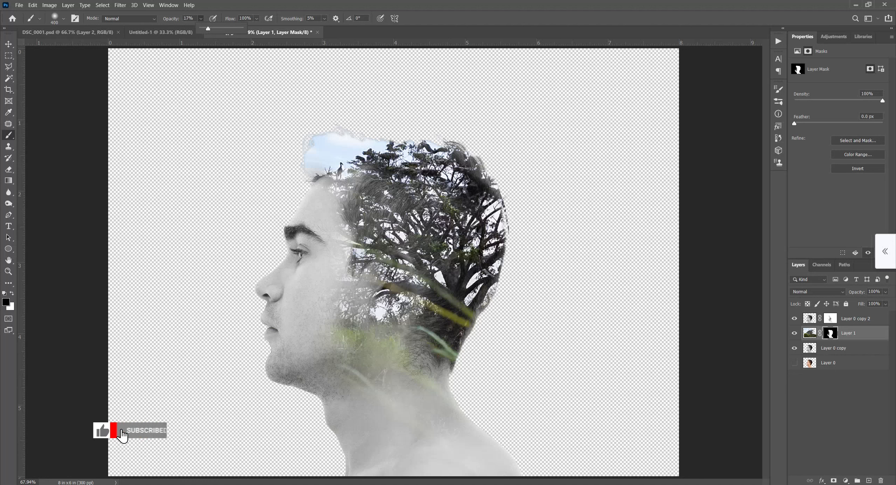
pyautogui.press('Return')
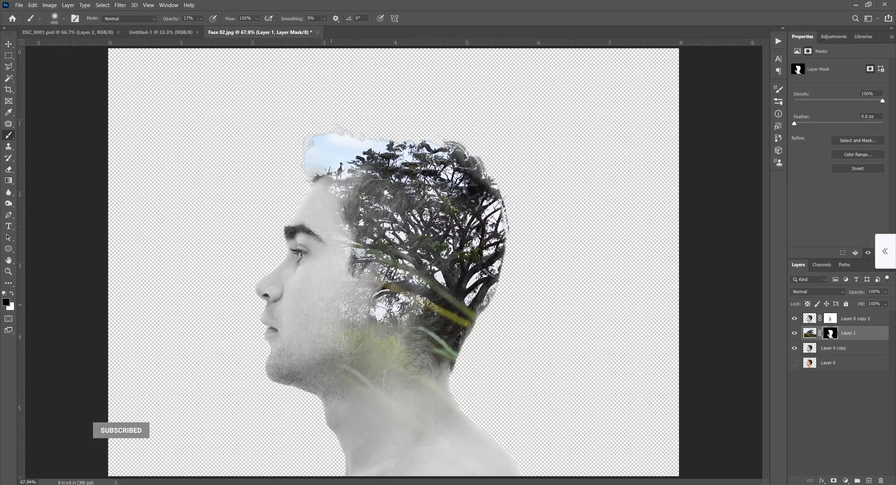
pyautogui.press('v')
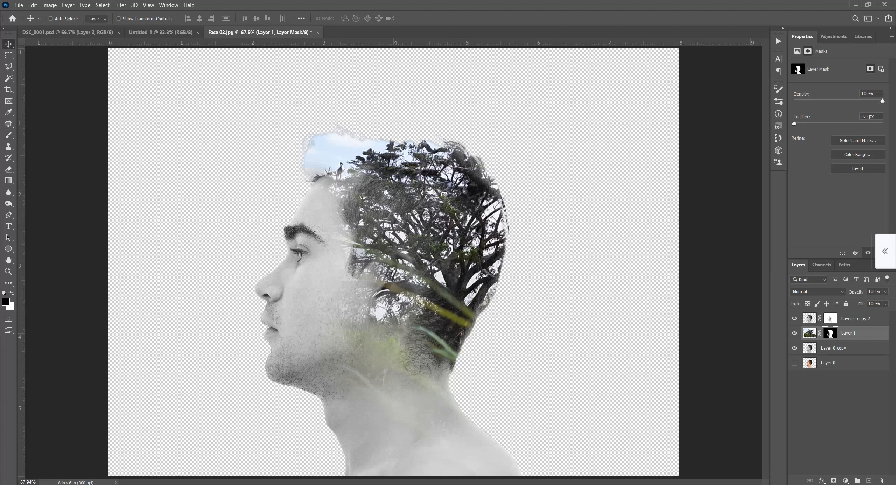
# Add a Solid Color fill layer directly above the hidden original portrait, using light blue d6e9fa sampled from the sky in the head
pyautogui.click(843, 363)
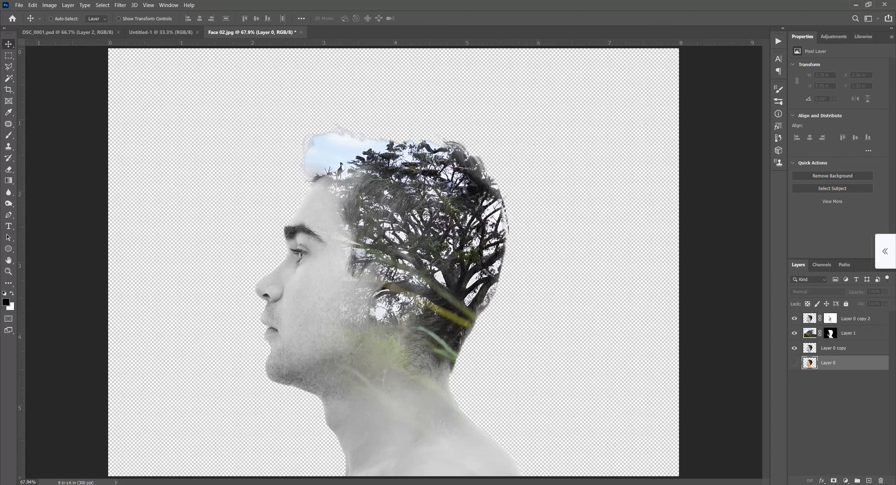
pyautogui.click(845, 480)
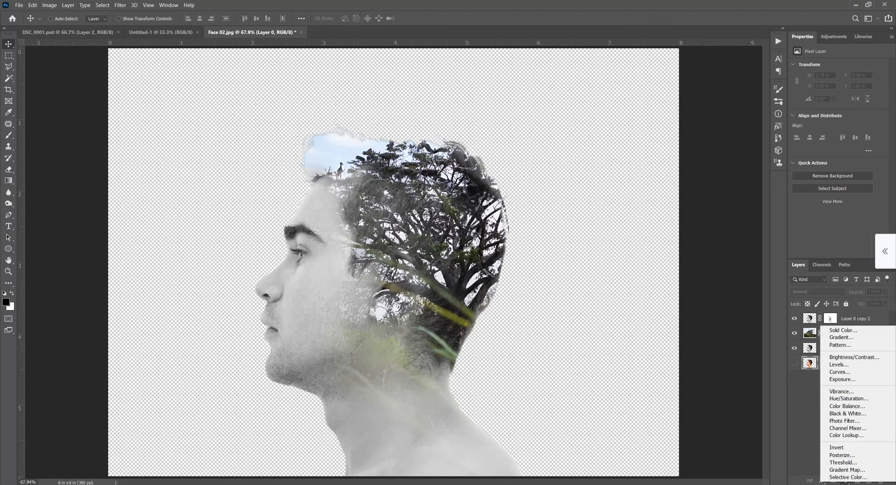
pyautogui.click(831, 337)
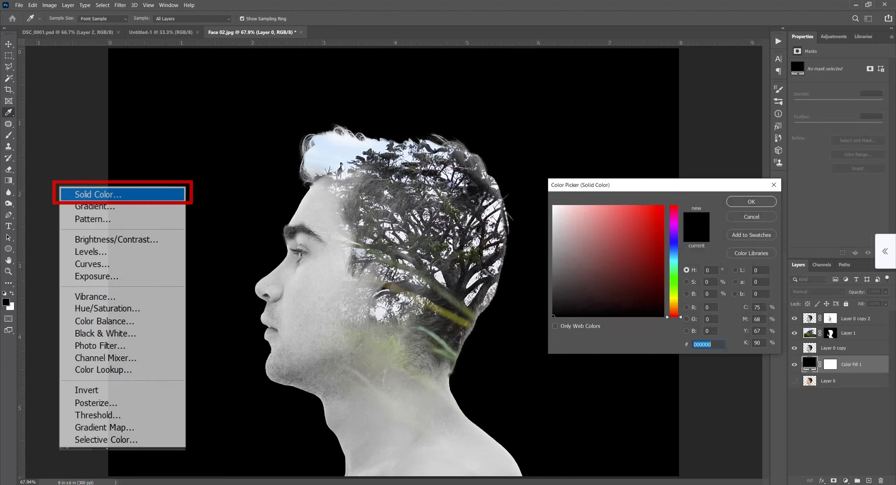
pyautogui.click(327, 149)
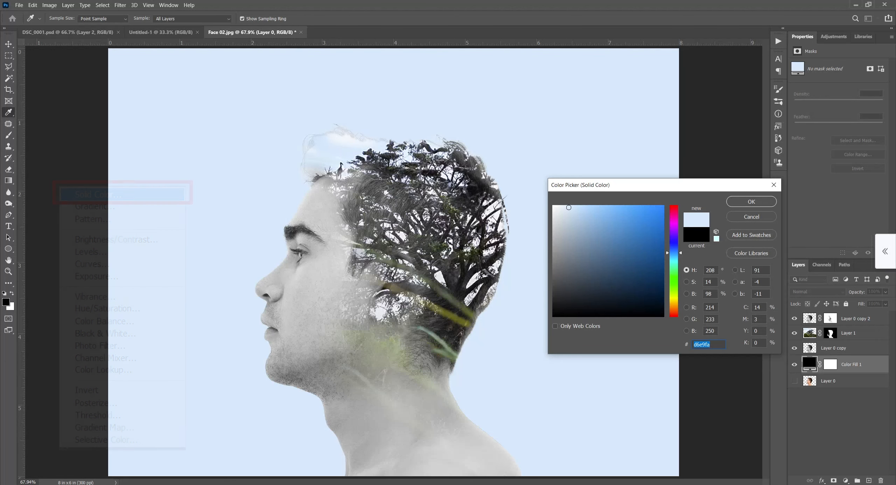
pyautogui.press('Return')
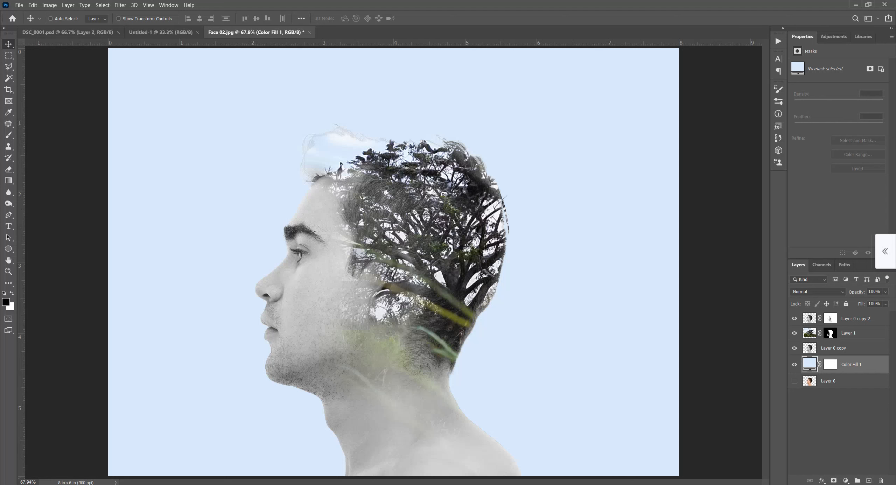
# Duplicate the masked tree-and-birds layer within the same document, keeping the name Layer 1 copy
pyautogui.click(854, 333)
pyautogui.rightClick(854, 333)
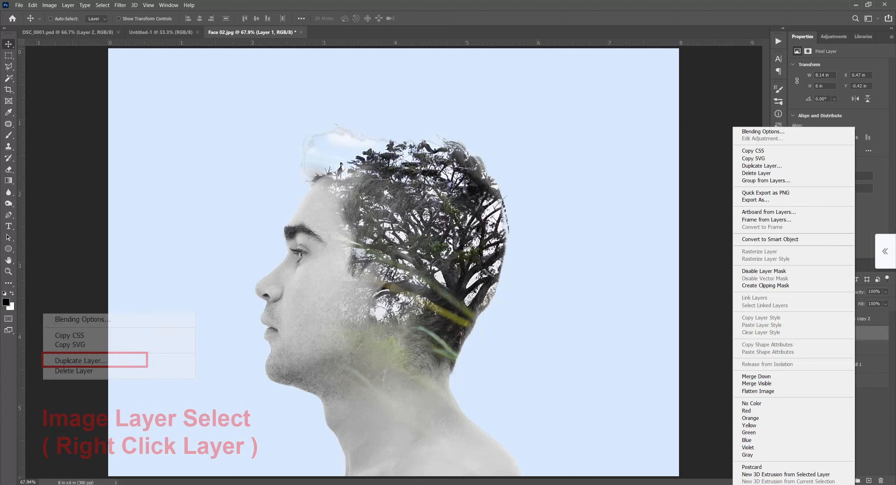
pyautogui.click(762, 165)
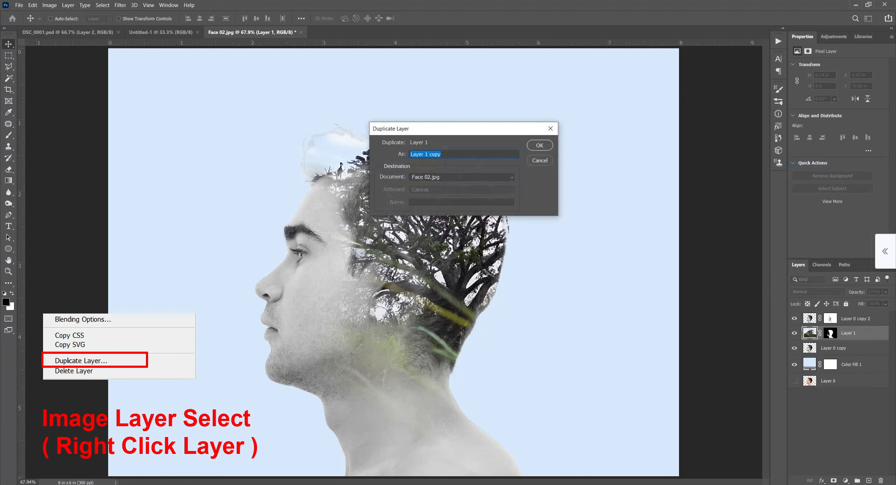
pyautogui.press('Return')
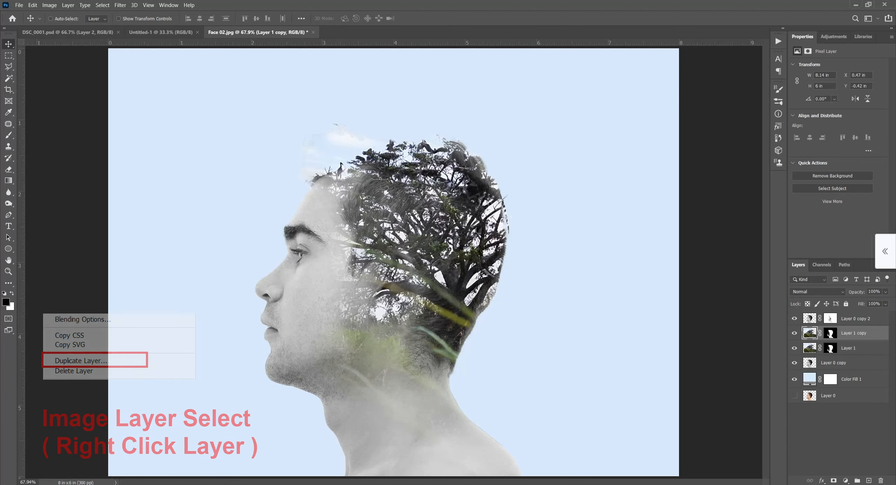
# Delete the duplicated tree layer's mask without applying it, and add a black hide-all mask in its place
pyautogui.click(830, 333)
pyautogui.moveTo(830, 333); pyautogui.dragTo(881, 481)
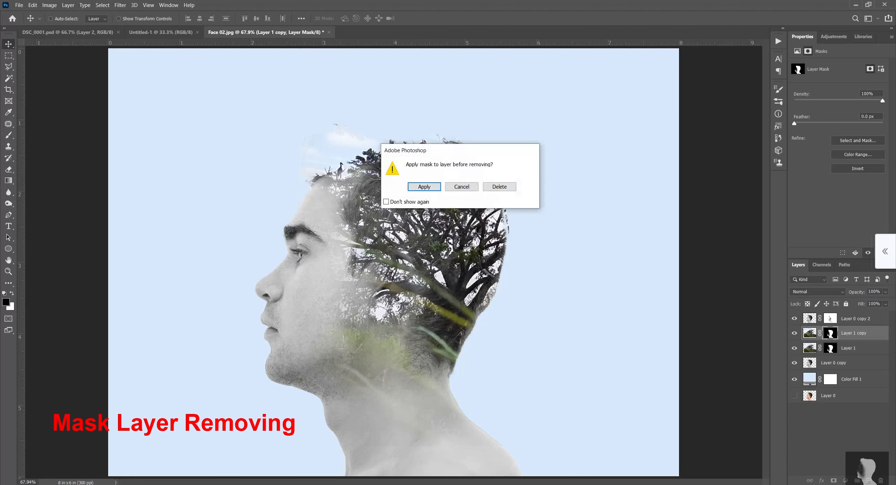
pyautogui.click(500, 187)
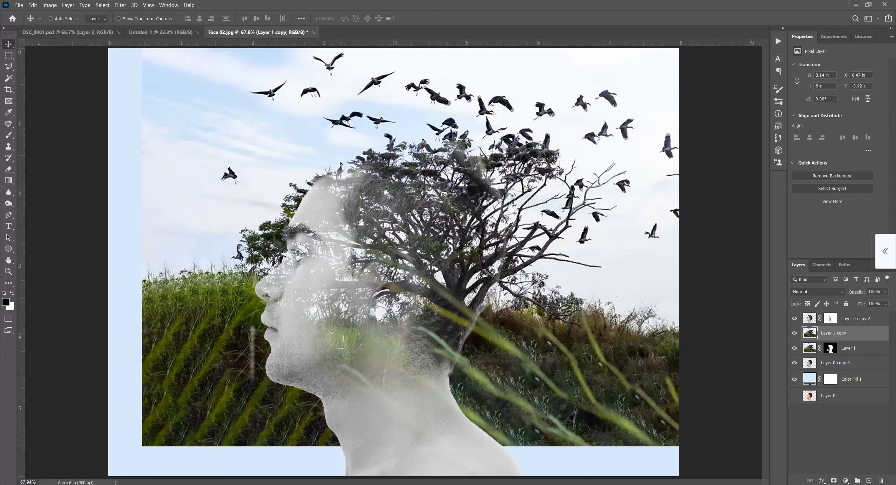
pyautogui.keyDown('alt'); pyautogui.click(834, 480); pyautogui.keyUp('alt')
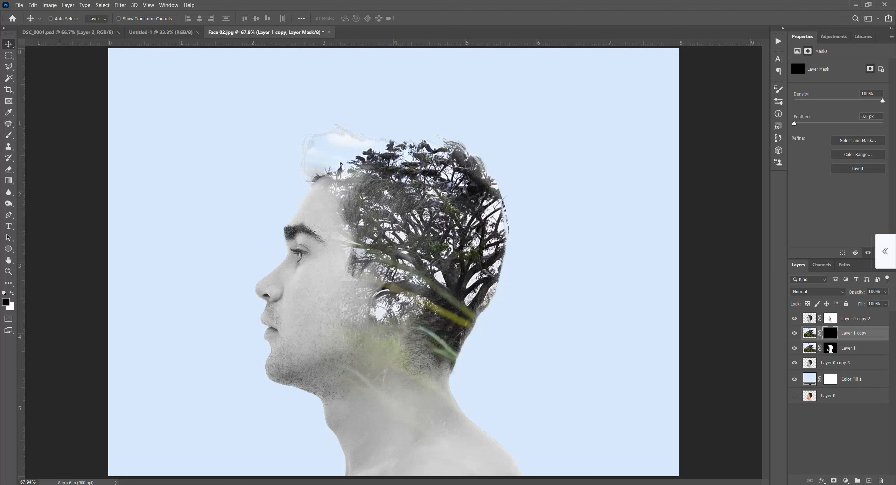
# Paint white on the duplicated tree layer's mask around the top and back of the head, raising the brush opacity from 1% to 25%
pyautogui.press('b')
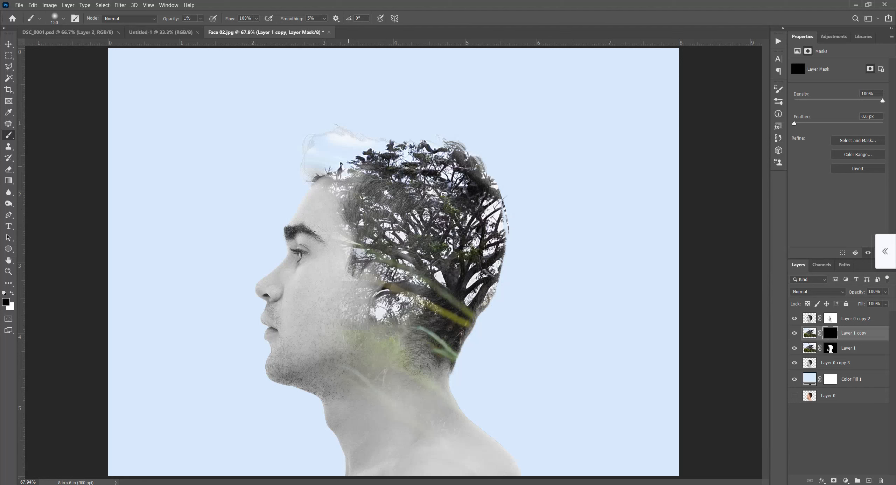
pyautogui.press('x')
pyautogui.click(201, 18)
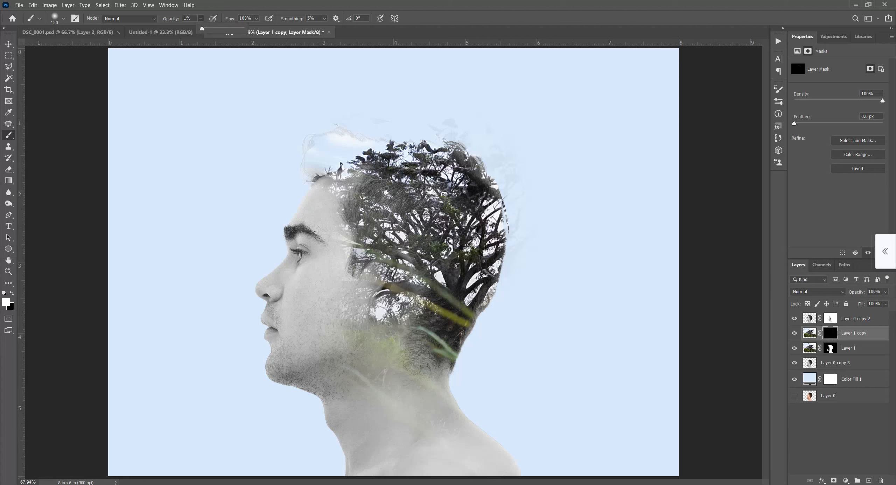
pyautogui.moveTo(202, 28); pyautogui.dragTo(212, 29)
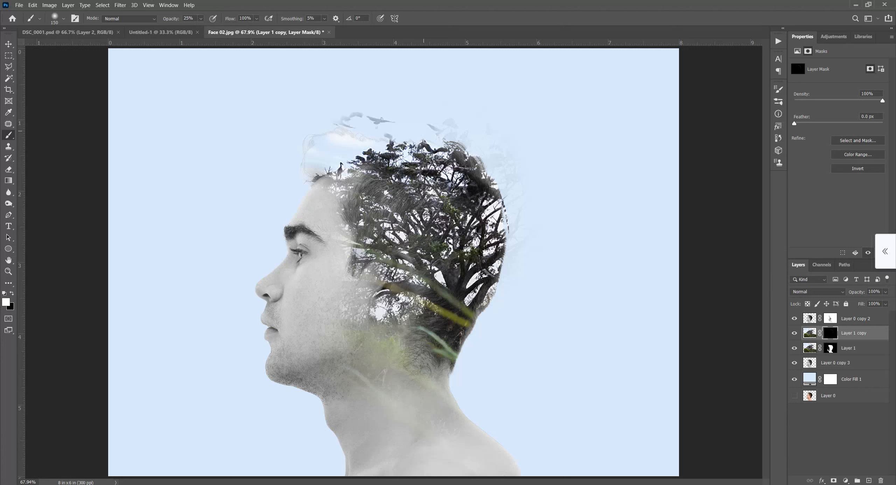